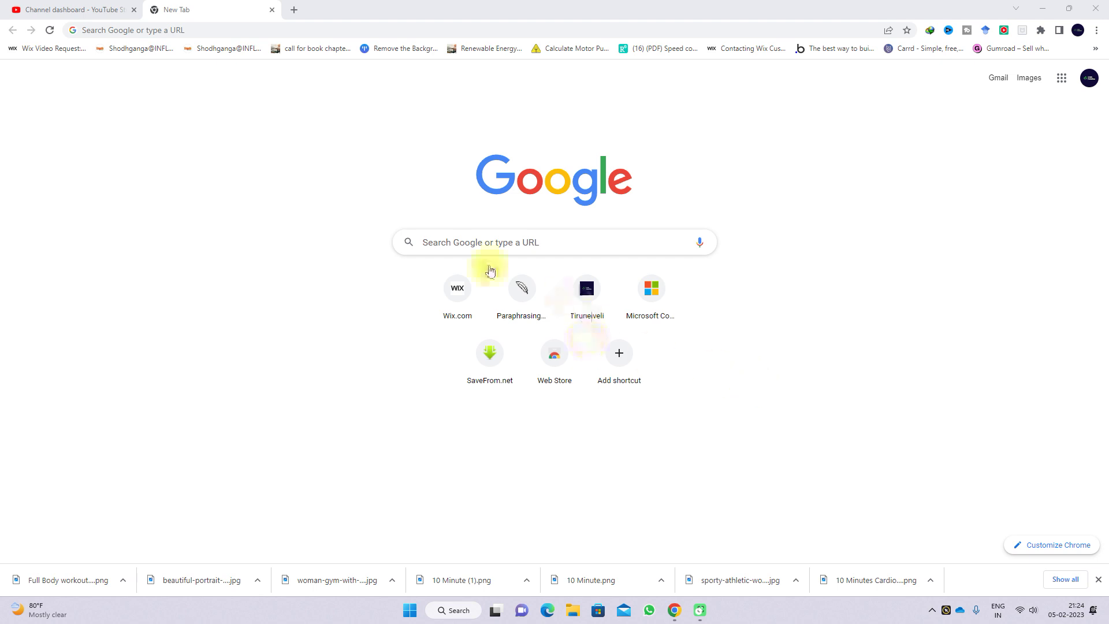
Search Google for "chat gpt" and launch ChatGPT from OpenAI's ChatGPT announcement page
{"action": "left_click", "coordinate": [464, 247]}
{"action": "type", "text": "ch"}
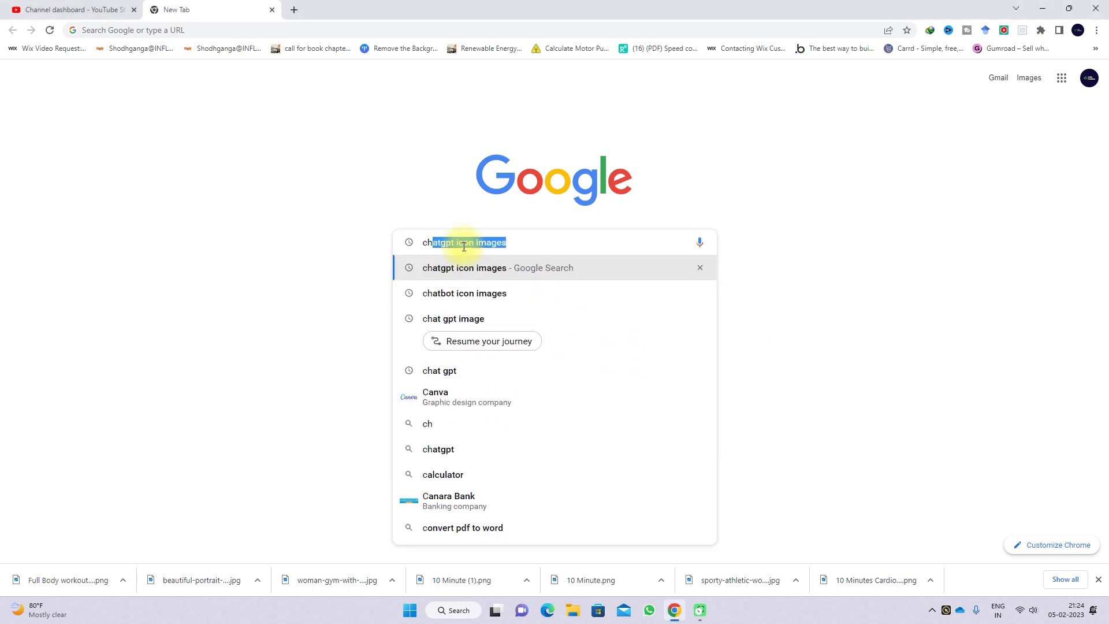
{"action": "type", "text": "at gpt"}
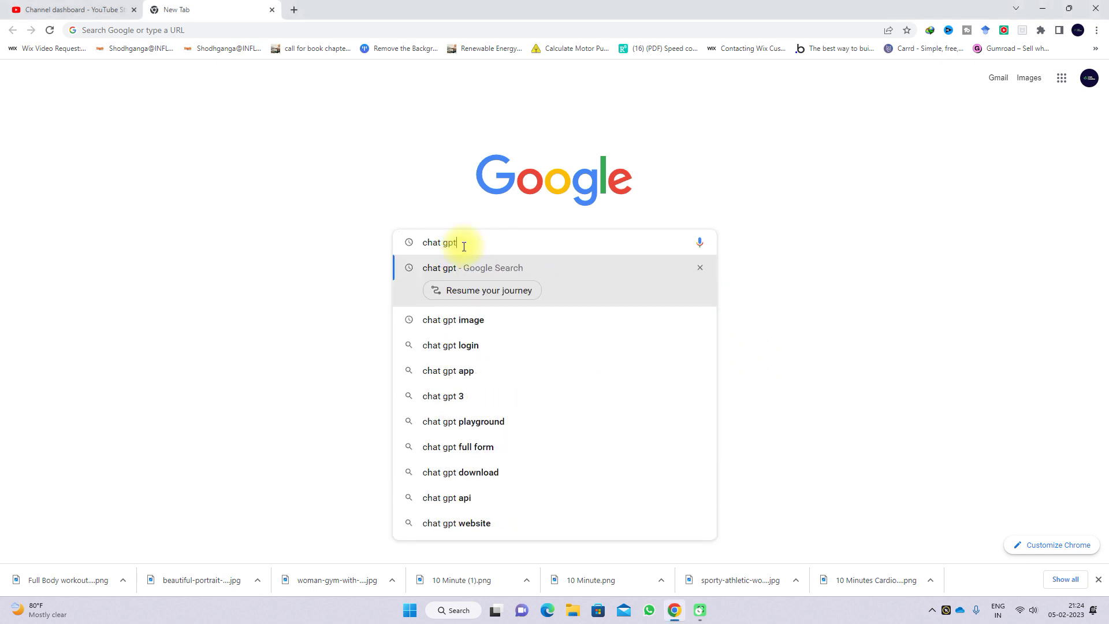
{"action": "key", "text": "Return"}
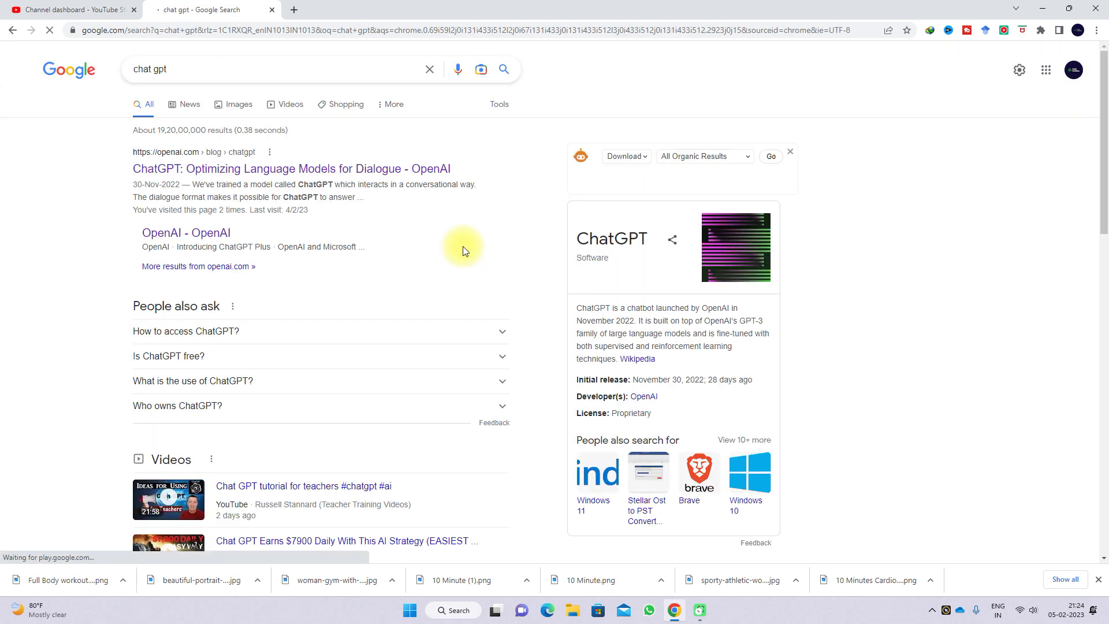
{"action": "left_click", "coordinate": [165, 171]}
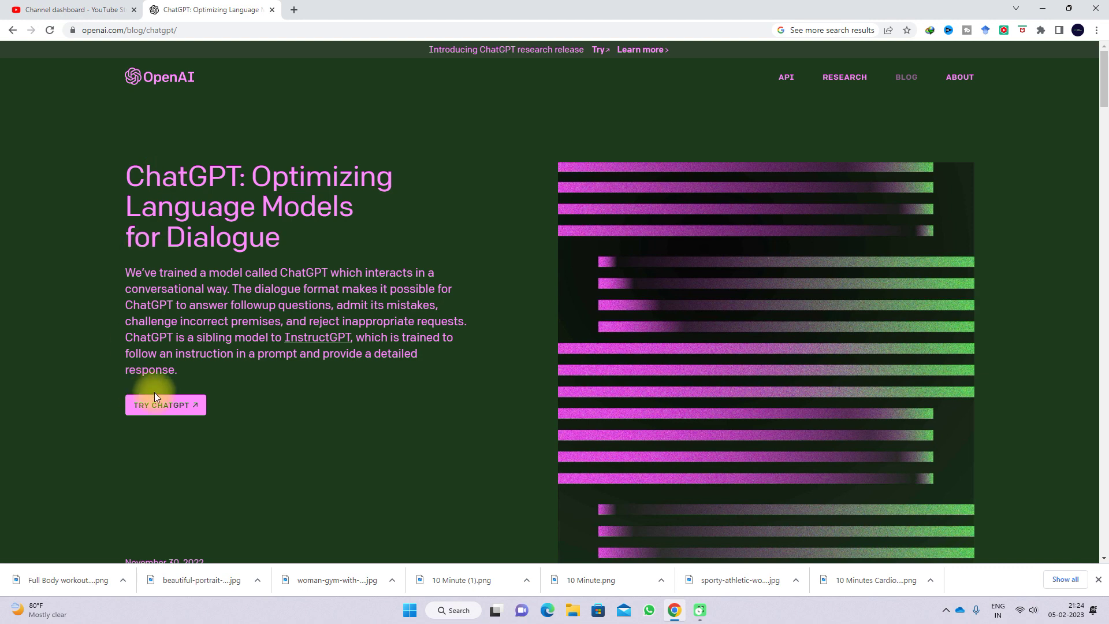
{"action": "left_click", "coordinate": [144, 407]}
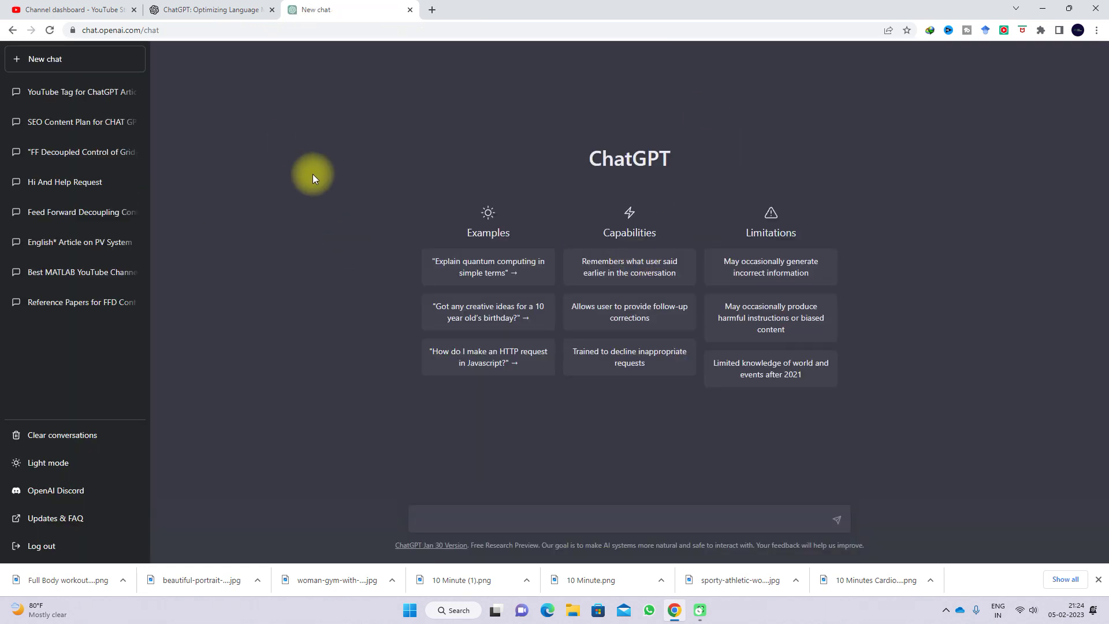
Send ChatGPT the prompt 'Please provide literature review on "grid connected pv system" with 10 latest research paper'
{"action": "scroll", "coordinate": [489, 367], "scroll_direction": "down", "scroll_amount": 10}
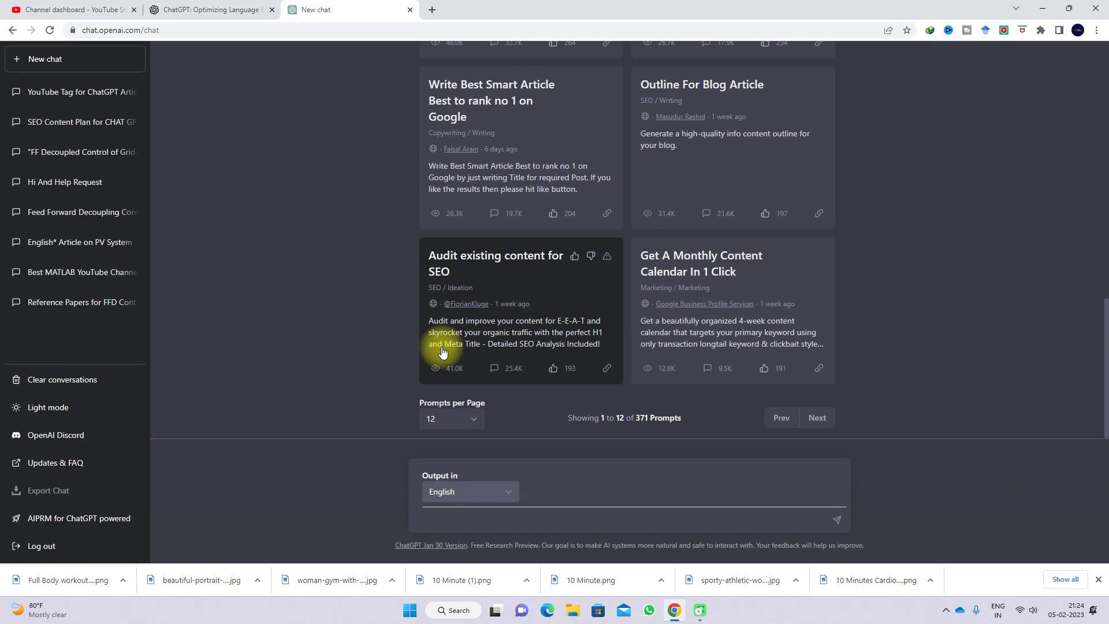
{"action": "left_click", "coordinate": [485, 518]}
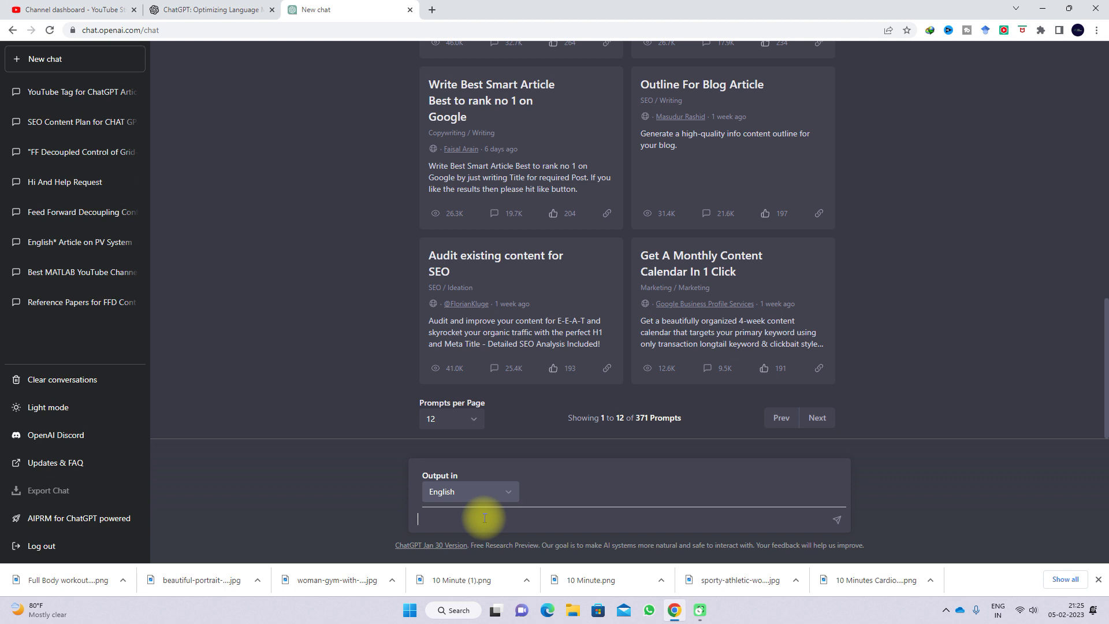
{"action": "type", "text": "Please "}
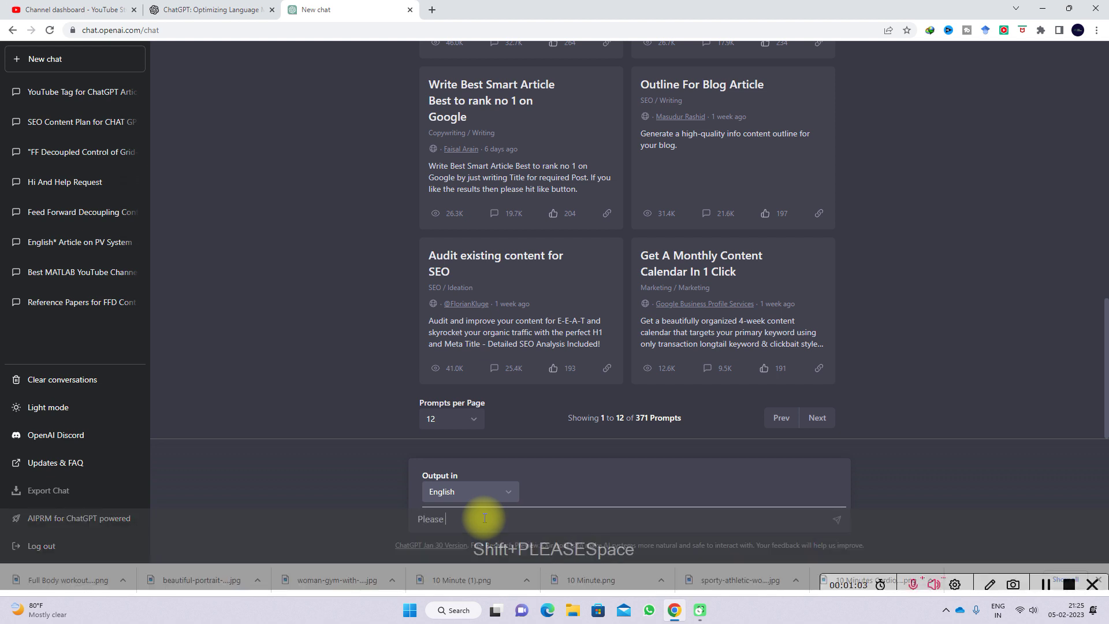
{"action": "type", "text": "provi"}
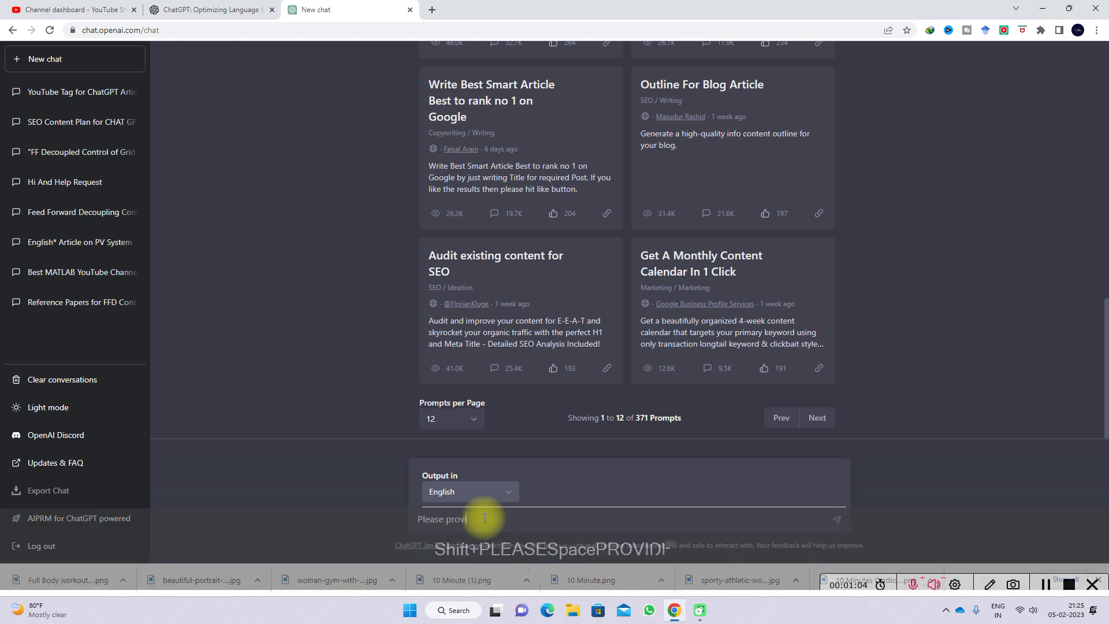
{"action": "type", "text": "de litera"}
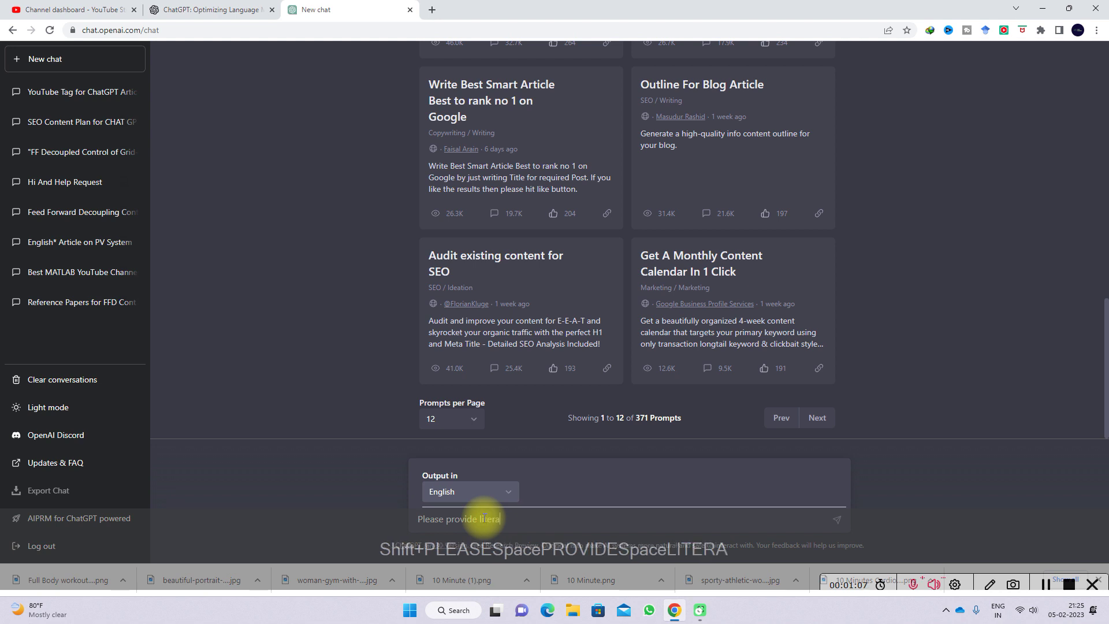
{"action": "type", "text": "ture r"}
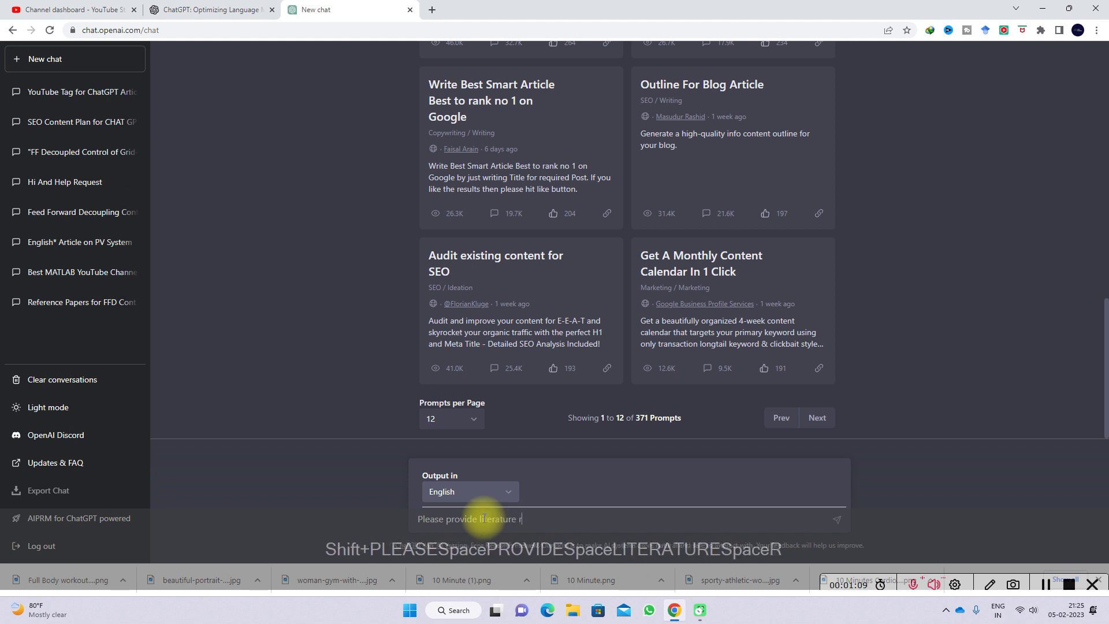
{"action": "type", "text": "eviw"}
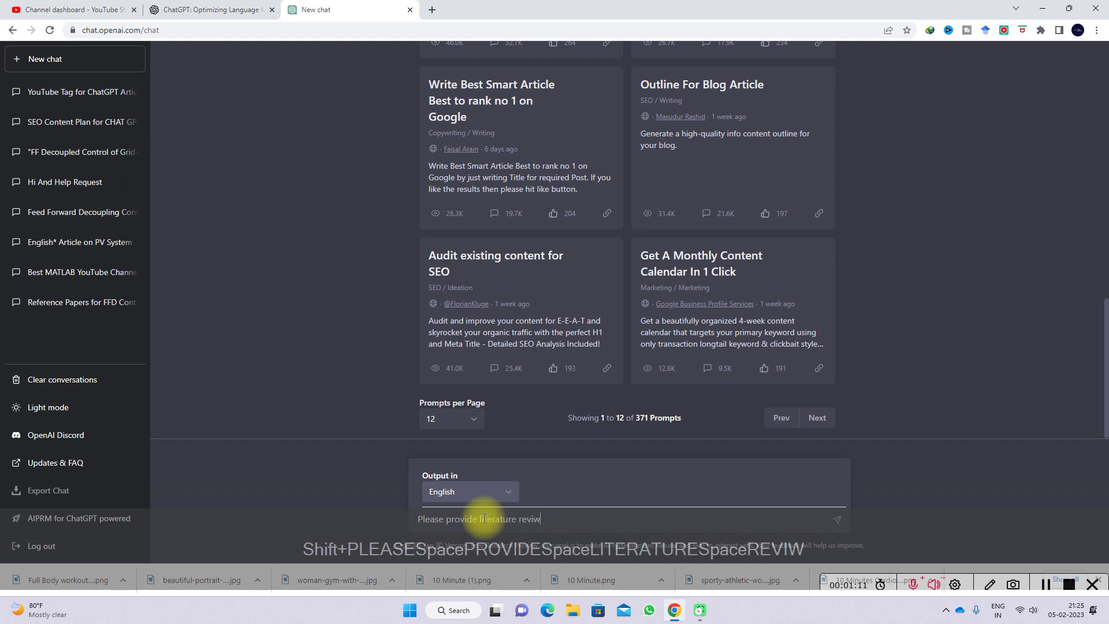
{"action": "key", "text": "BackSpace"}
{"action": "type", "text": "ew on \""}
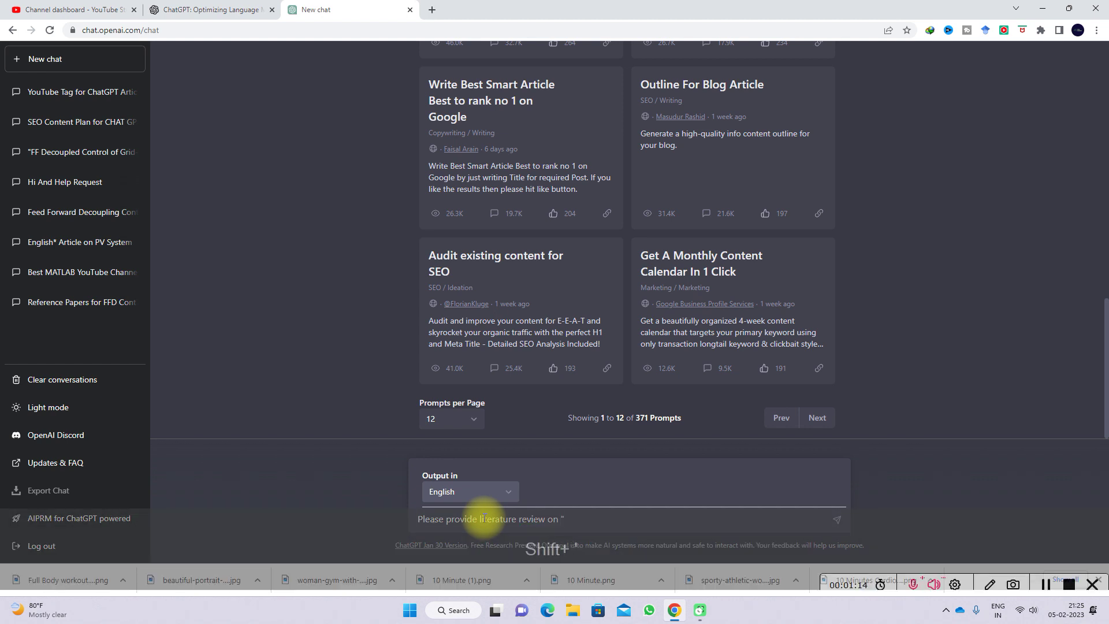
{"action": "type", "text": "grid connected pv system\""}
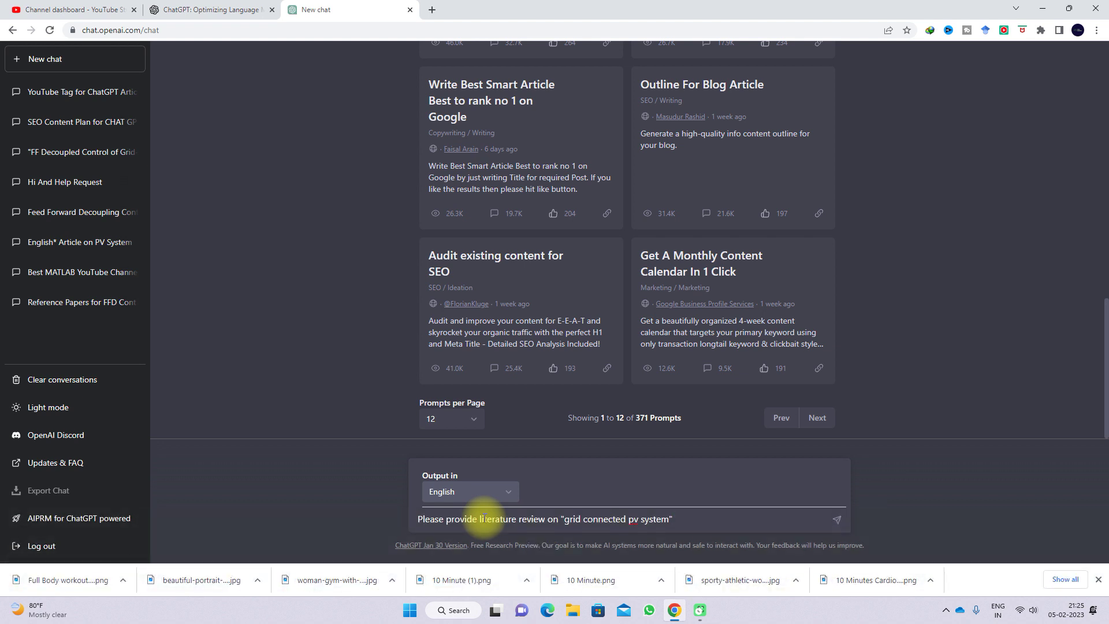
{"action": "type", "text": " with "}
{"action": "type", "text": "10"}
{"action": "type", "text": " latested"}
{"action": "type", "text": "research paper"}
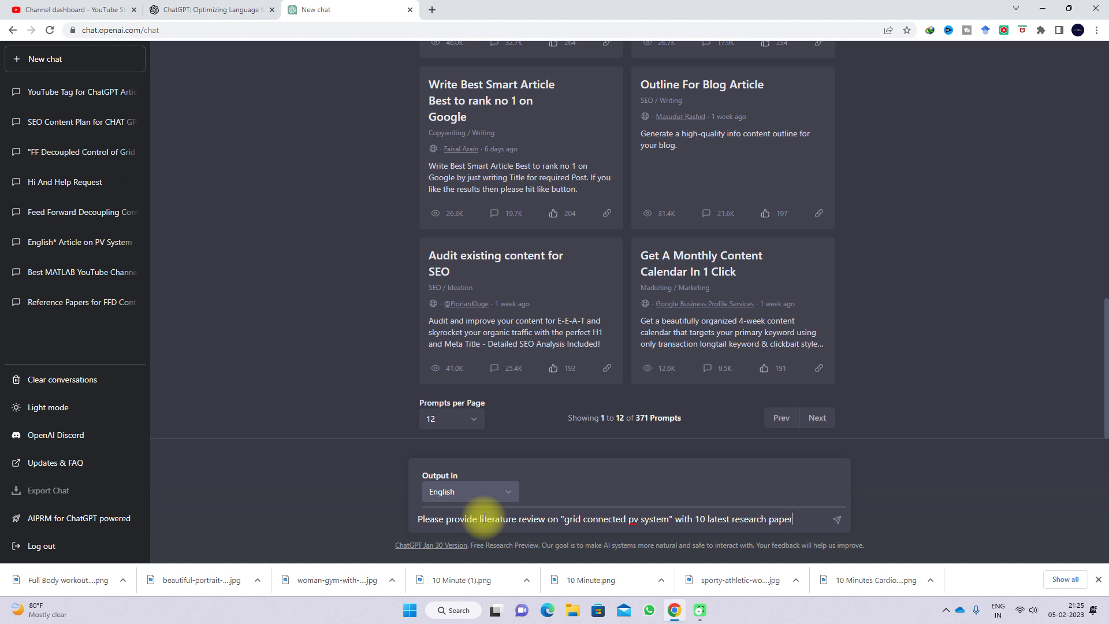
{"action": "key", "text": "Return"}
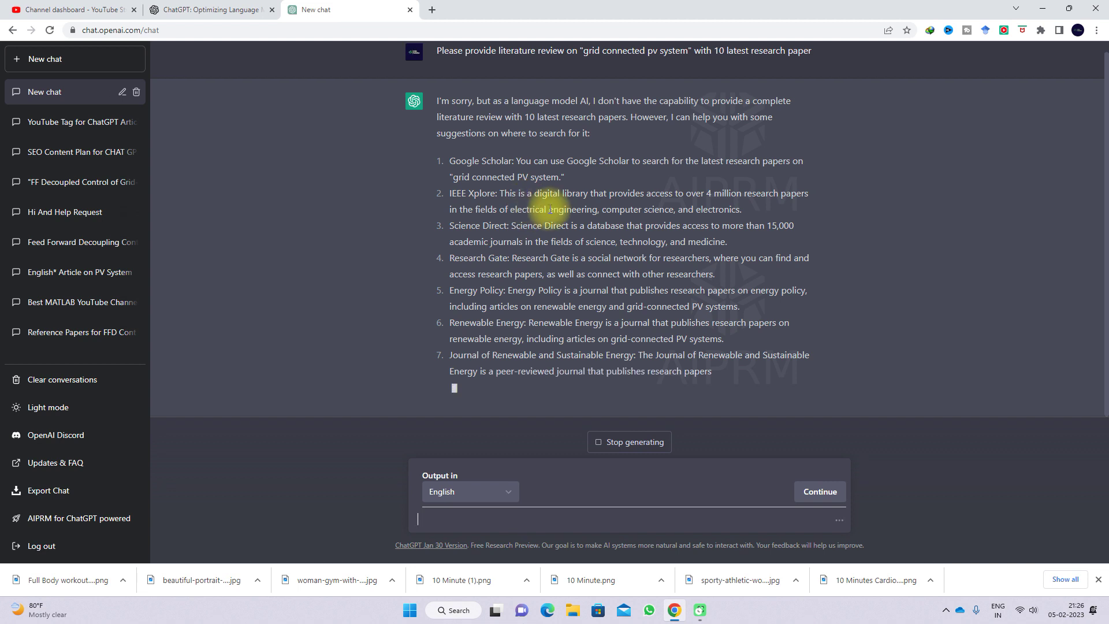
Send the prompt "Please provide reference paper for grid connected pv system between year 2015 to 2021", reusing the topic copied from the first prompt
{"action": "scroll", "coordinate": [535, 69], "scroll_direction": "up", "scroll_amount": 1}
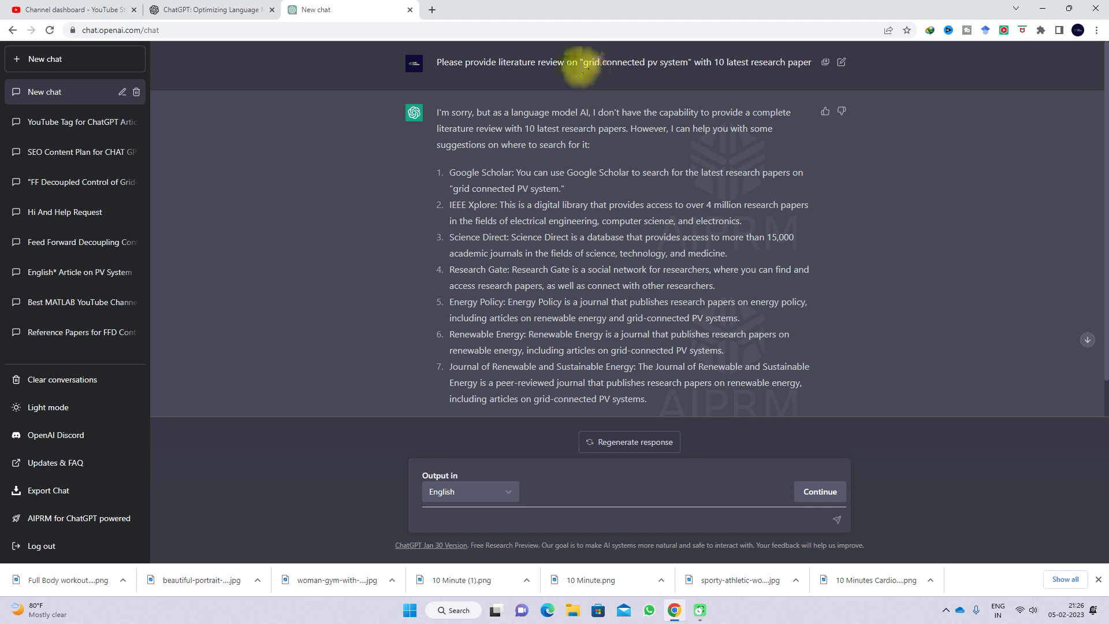
{"action": "left_click_drag", "start_coordinate": [584, 63], "coordinate": [689, 63]}
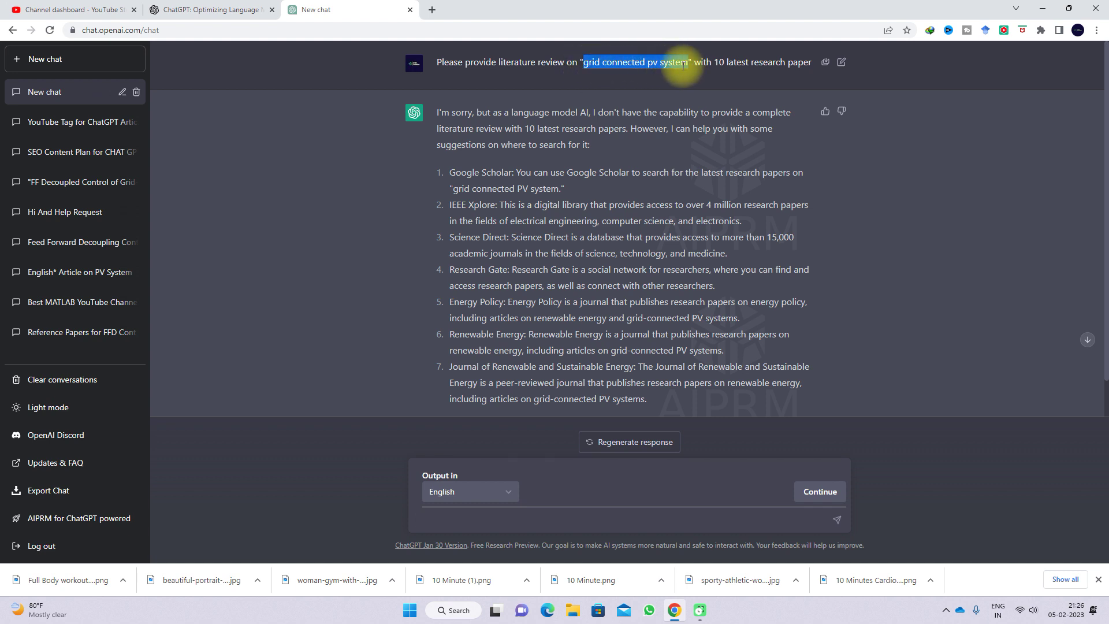
{"action": "key", "text": "ctrl+c"}
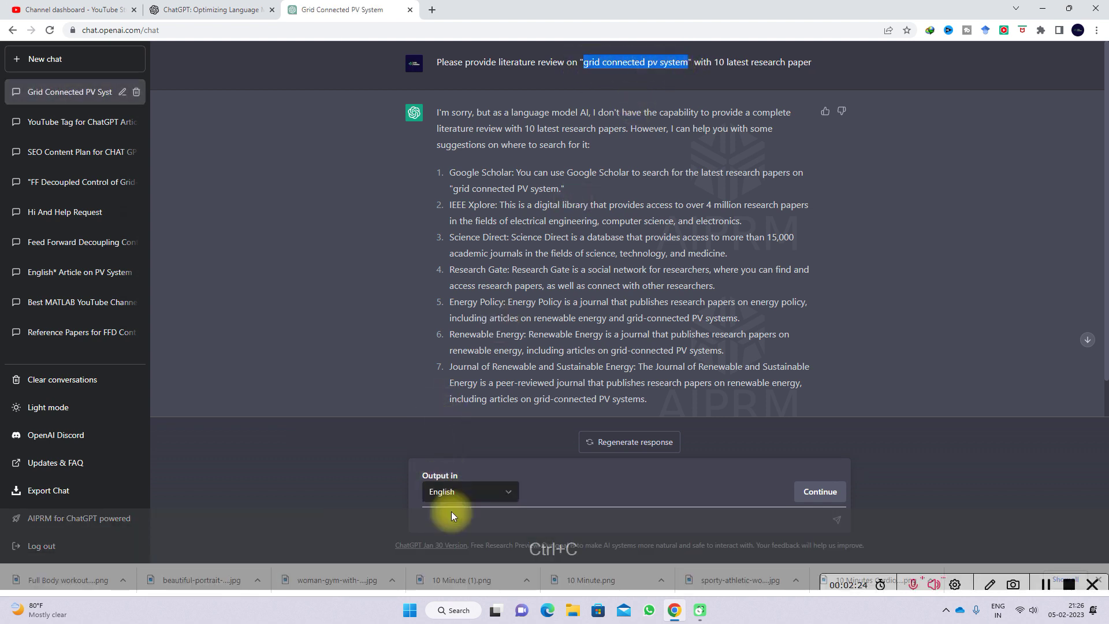
{"action": "left_click", "coordinate": [455, 520]}
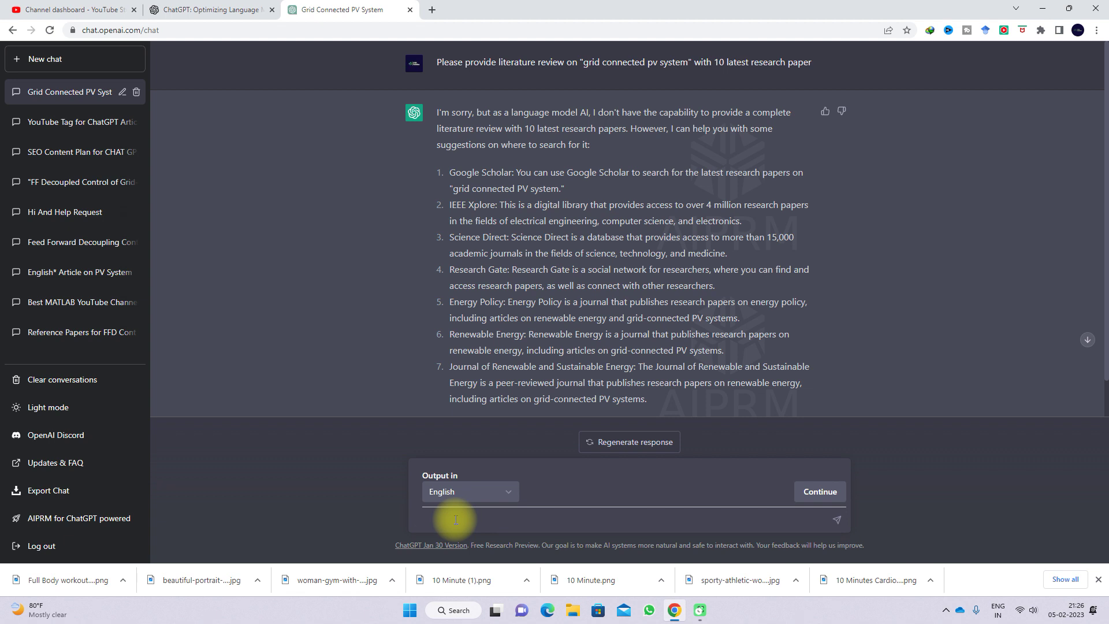
{"action": "type", "text": "Please "}
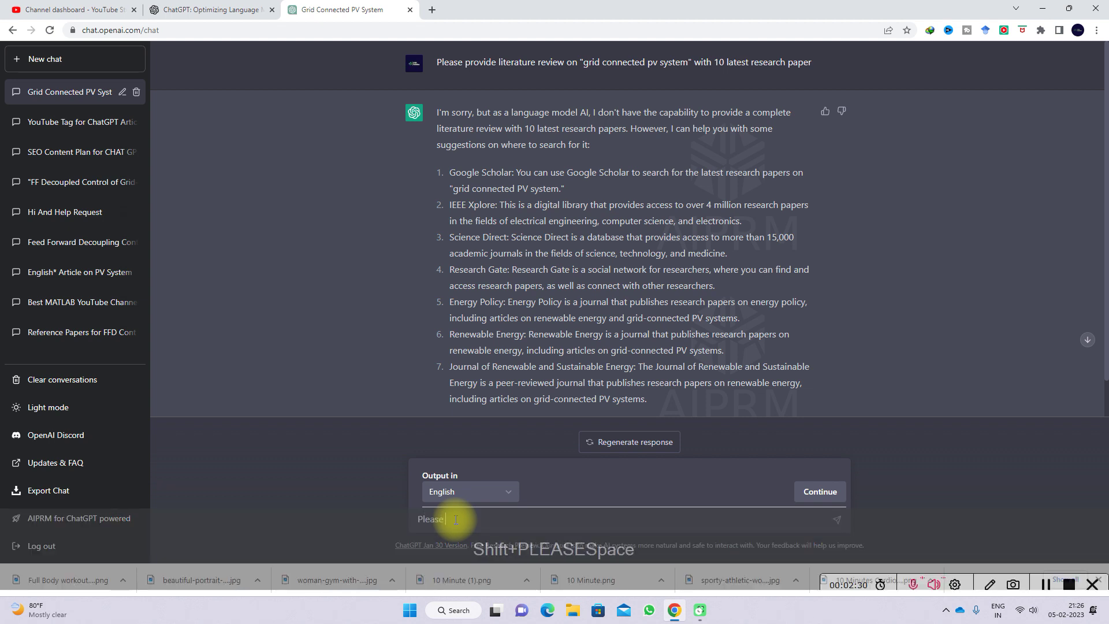
{"action": "type", "text": "provide"}
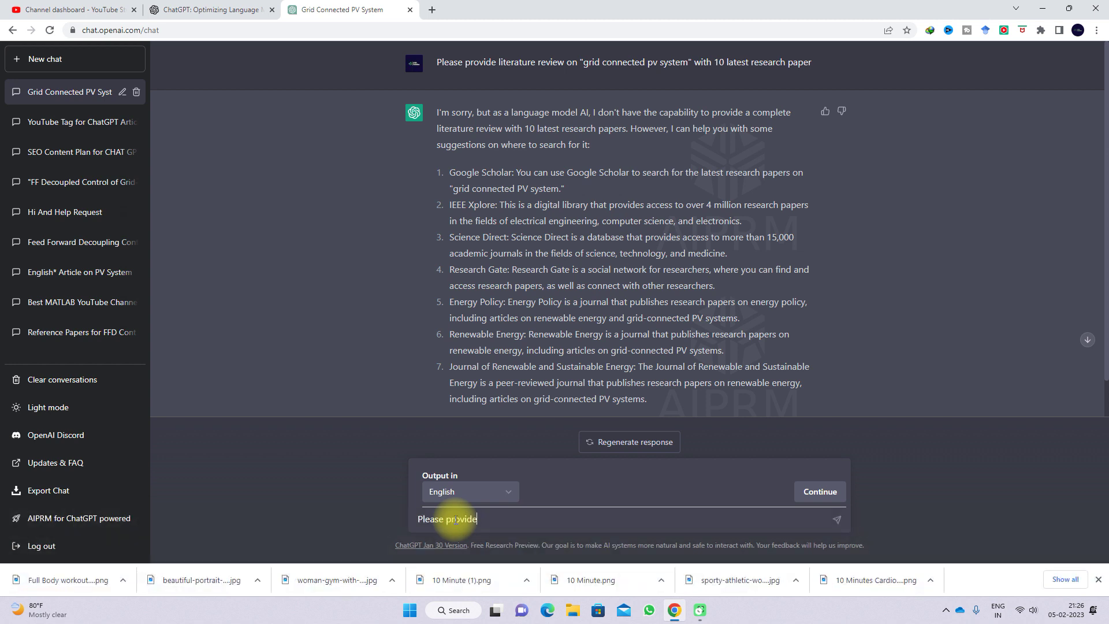
{"action": "type", "text": " reference paper for"}
{"action": "key", "text": "ctrl+v"}
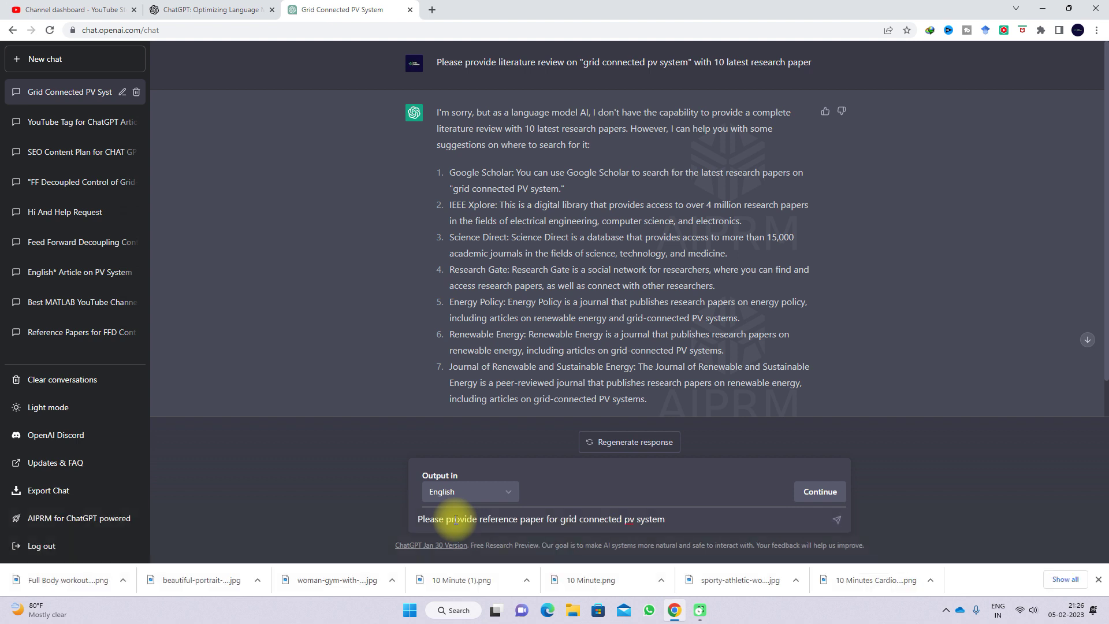
{"action": "type", "text": "betwe"}
{"action": "type", "text": "en year 2015 to 2021"}
{"action": "key", "text": "Return"}
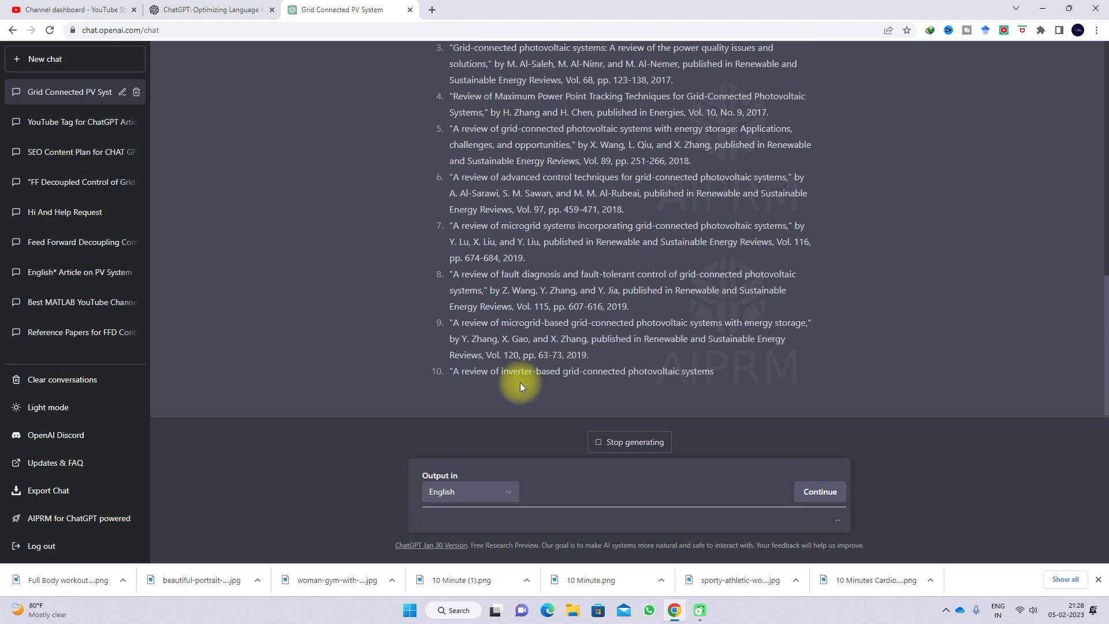
Review the generated reference list and copy its first five papers
{"action": "scroll", "coordinate": [520, 384], "scroll_direction": "up", "scroll_amount": 4}
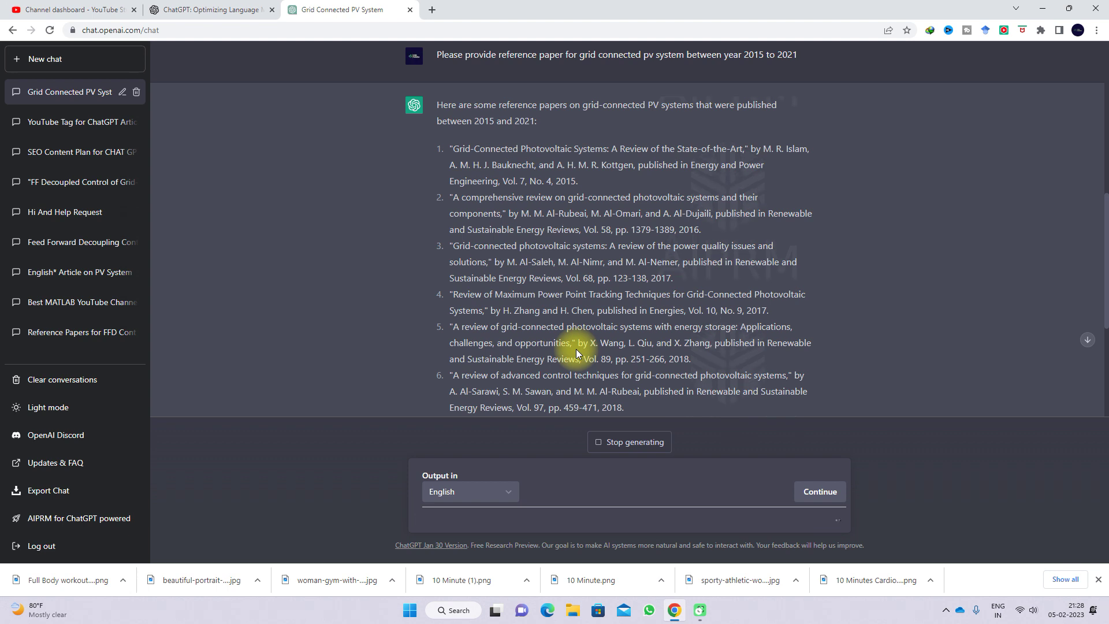
{"action": "scroll", "coordinate": [576, 352], "scroll_direction": "up", "scroll_amount": 1}
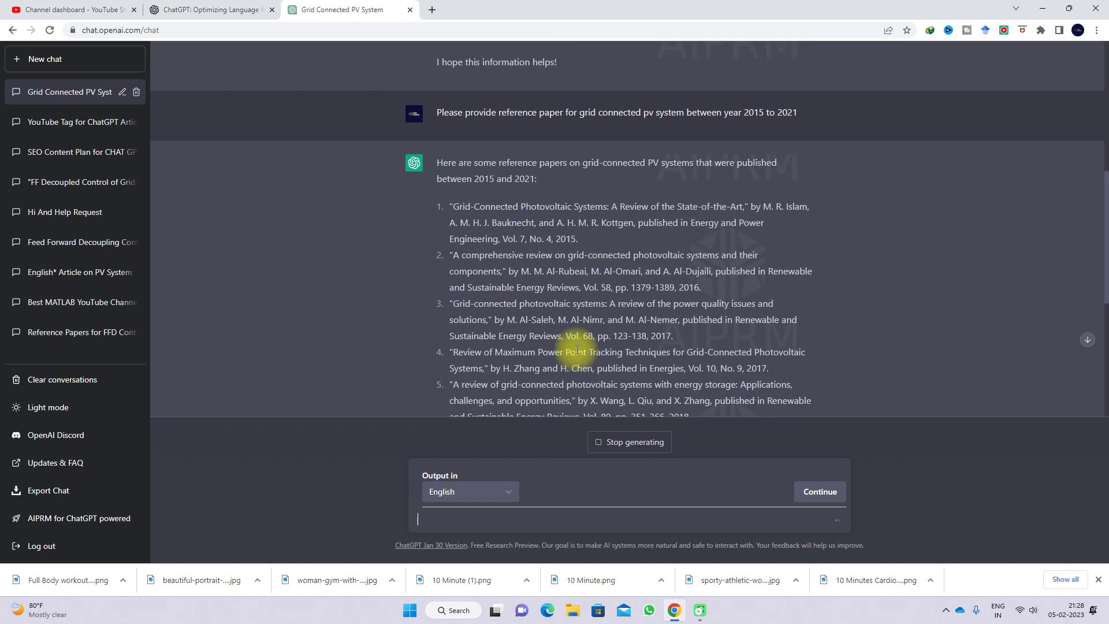
{"action": "scroll", "coordinate": [577, 349], "scroll_direction": "down", "scroll_amount": 5}
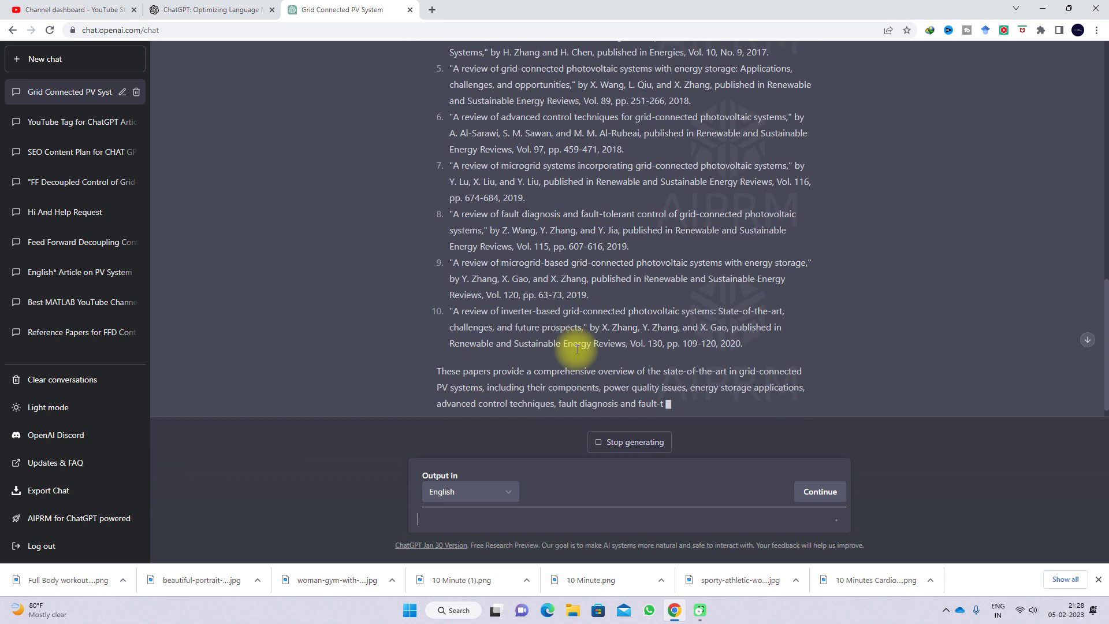
{"action": "scroll", "coordinate": [576, 349], "scroll_direction": "up", "scroll_amount": 1}
{"action": "scroll", "coordinate": [577, 349], "scroll_direction": "down", "scroll_amount": 1}
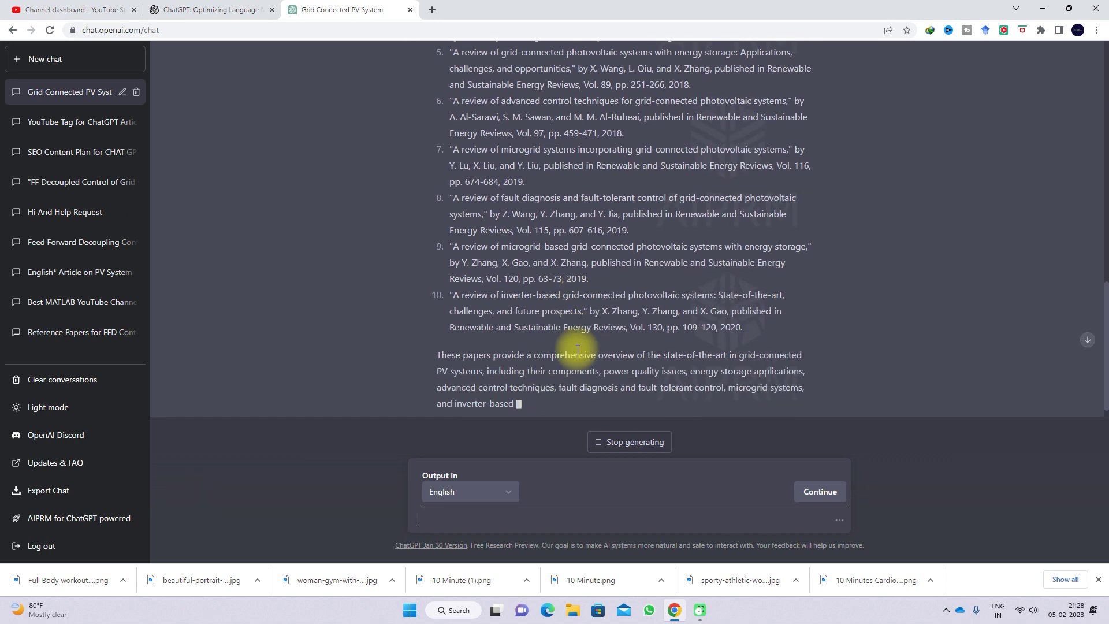
{"action": "scroll", "coordinate": [578, 349], "scroll_direction": "up", "scroll_amount": 4}
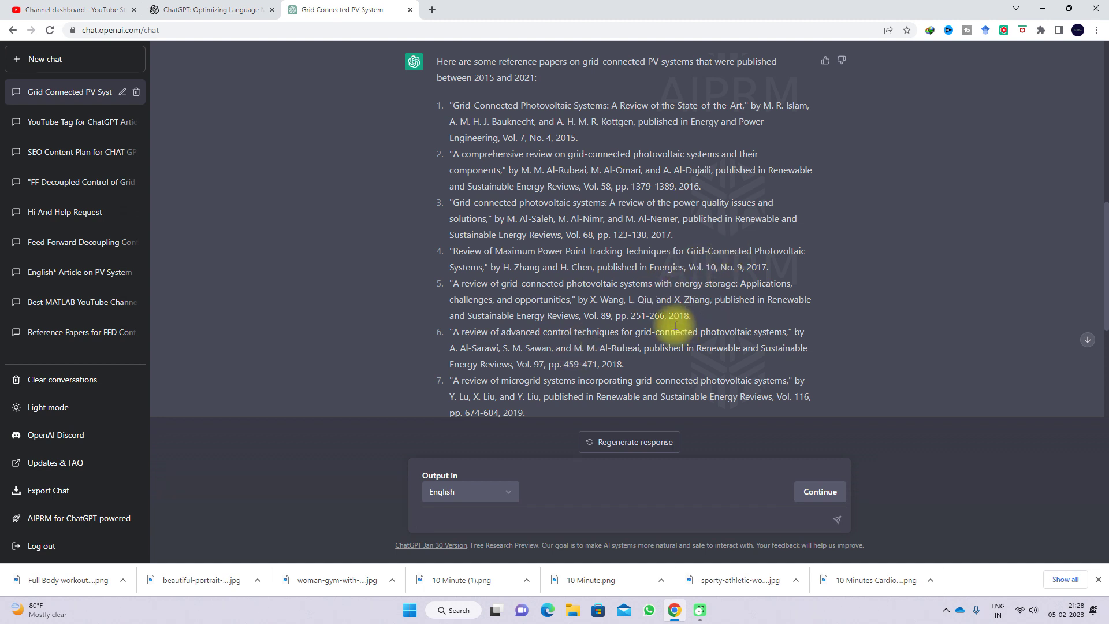
{"action": "mouse_move", "coordinate": [684, 316]}
{"action": "left_mouse_down"}
{"action": "mouse_move", "coordinate": [445, 162]}
{"action": "mouse_move", "coordinate": [439, 105]}
{"action": "left_mouse_up"}
{"action": "key", "text": "ctrl+c"}
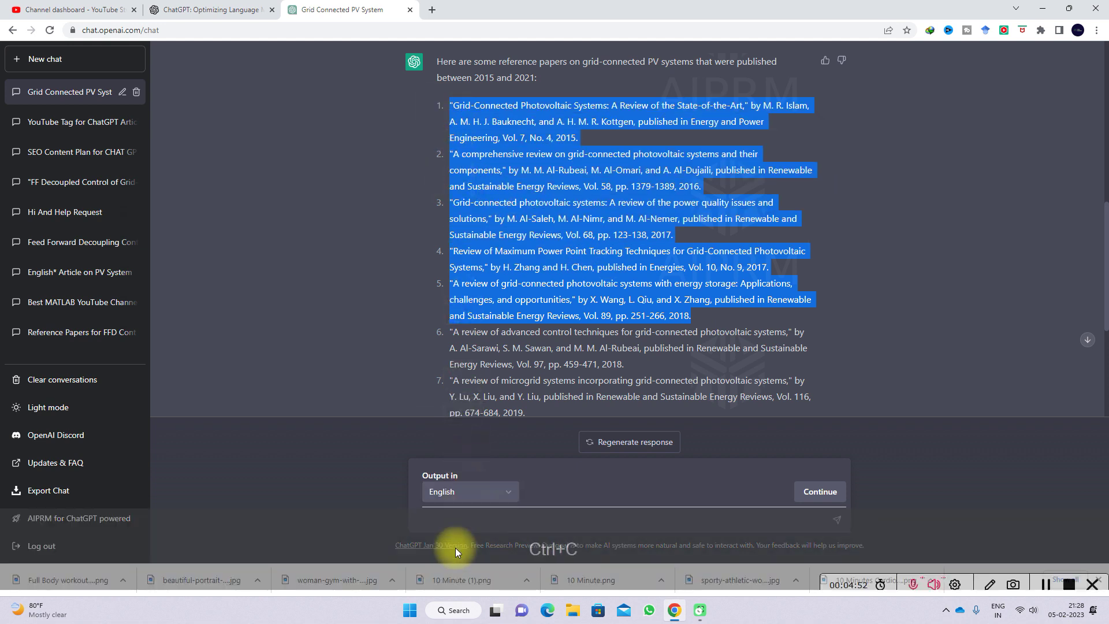
Send ChatGPT the prompt "Summarize the following paper -" followed by the five copied references
{"action": "left_click", "coordinate": [450, 519]}
{"action": "type", "text": "Summariz"}
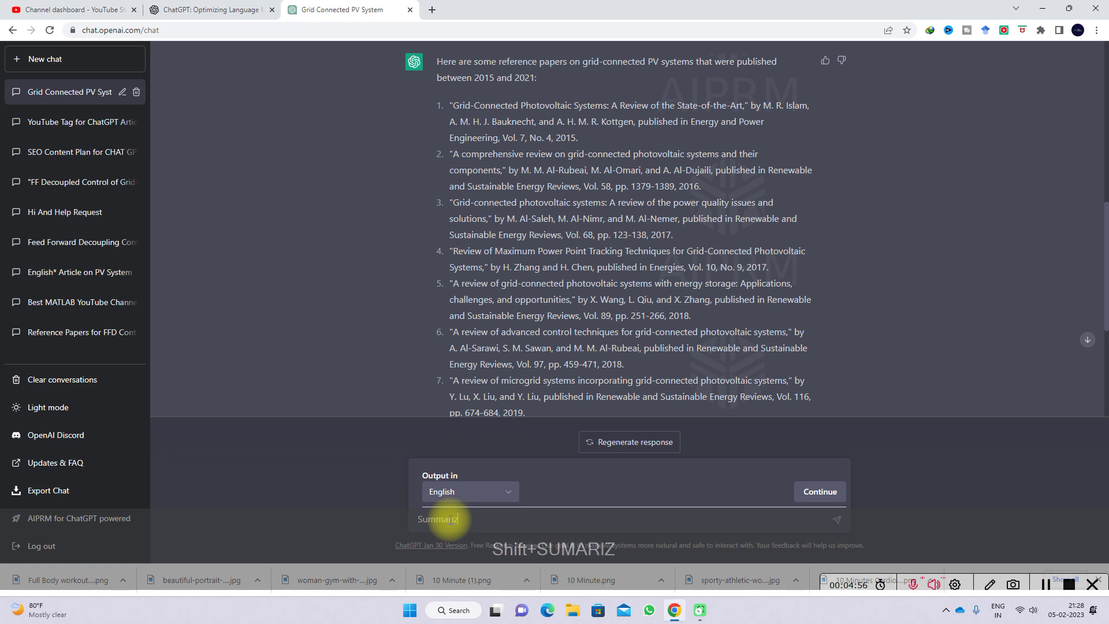
{"action": "type", "text": "e the f"}
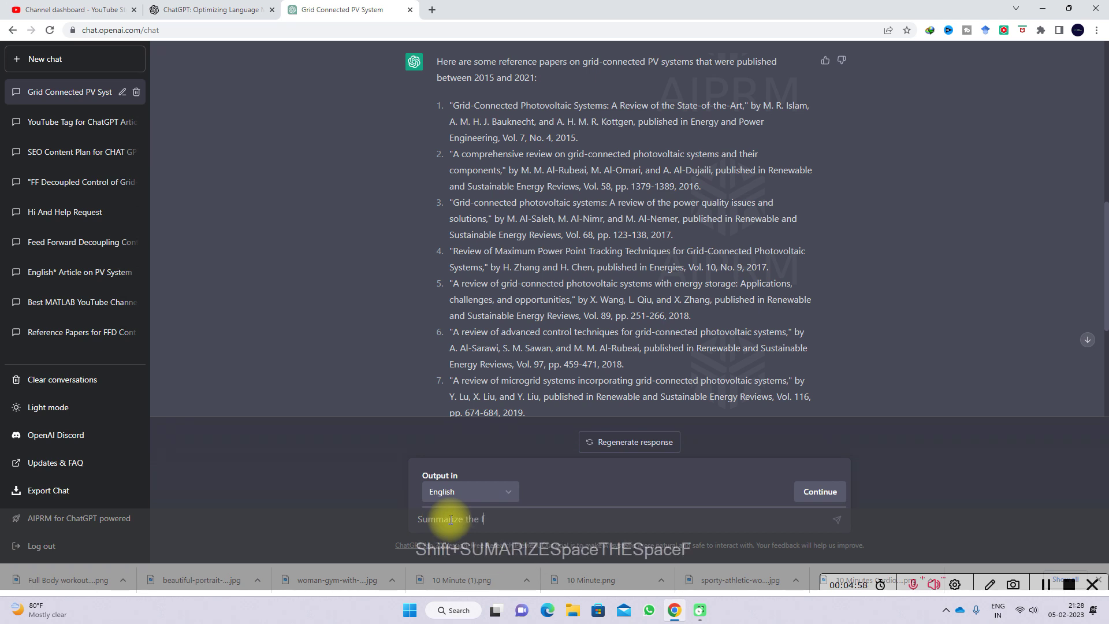
{"action": "type", "text": "ollowing p"}
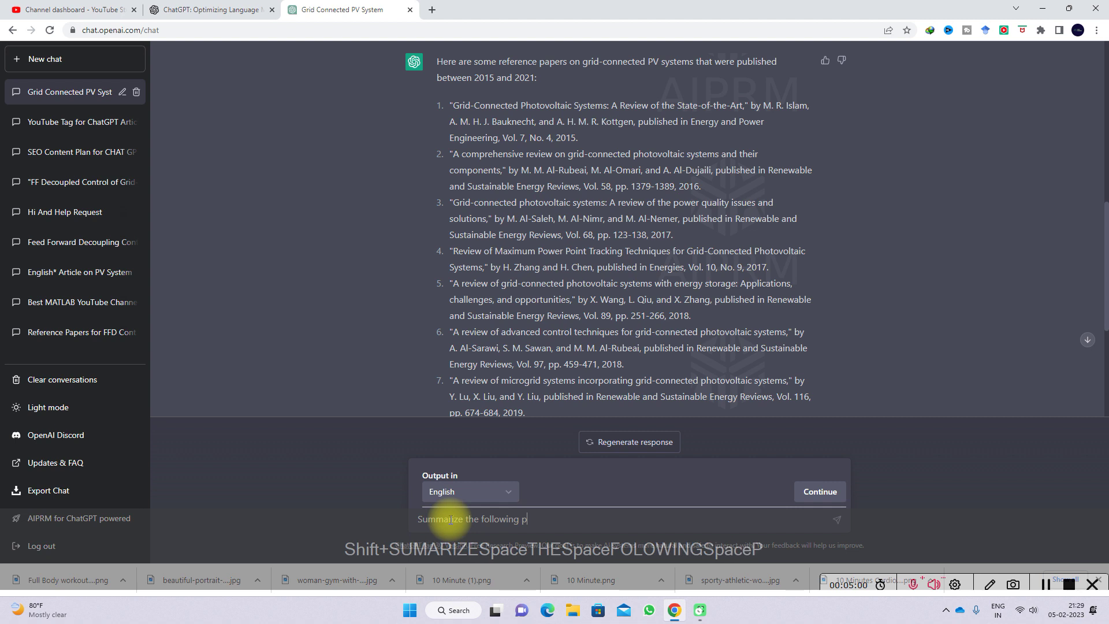
{"action": "type", "text": "aper -"}
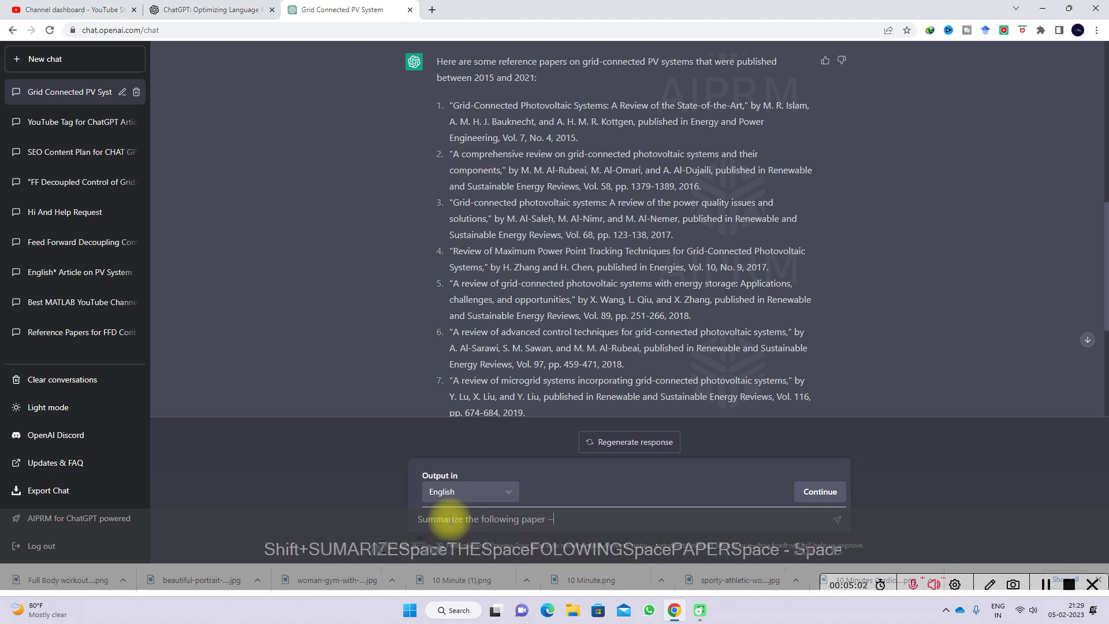
{"action": "key", "text": "ctrl+v"}
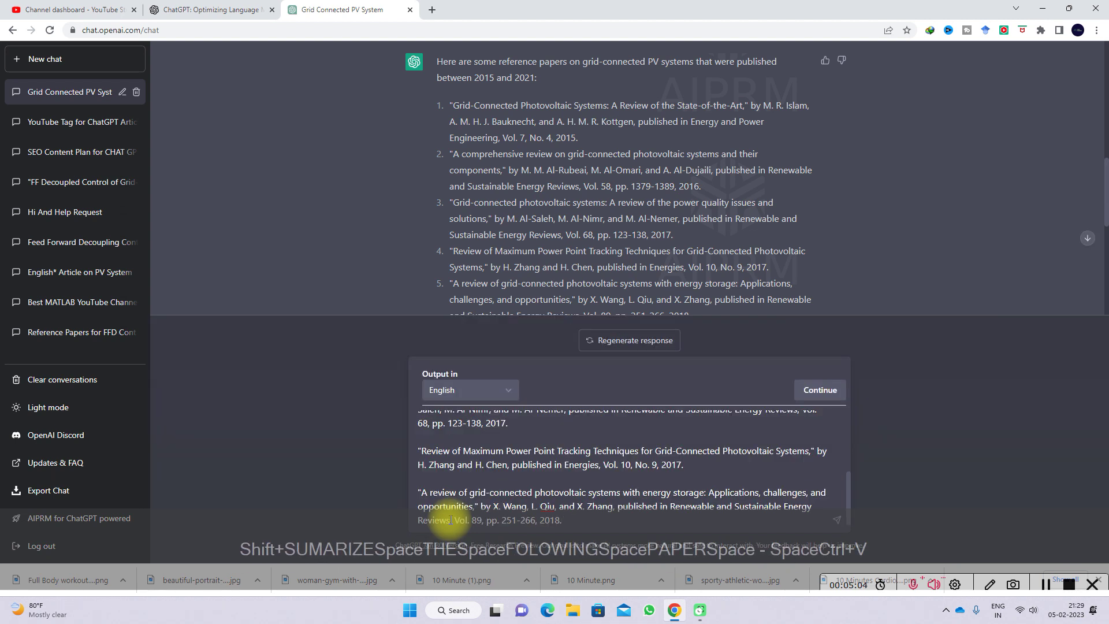
{"action": "key", "text": "Return"}
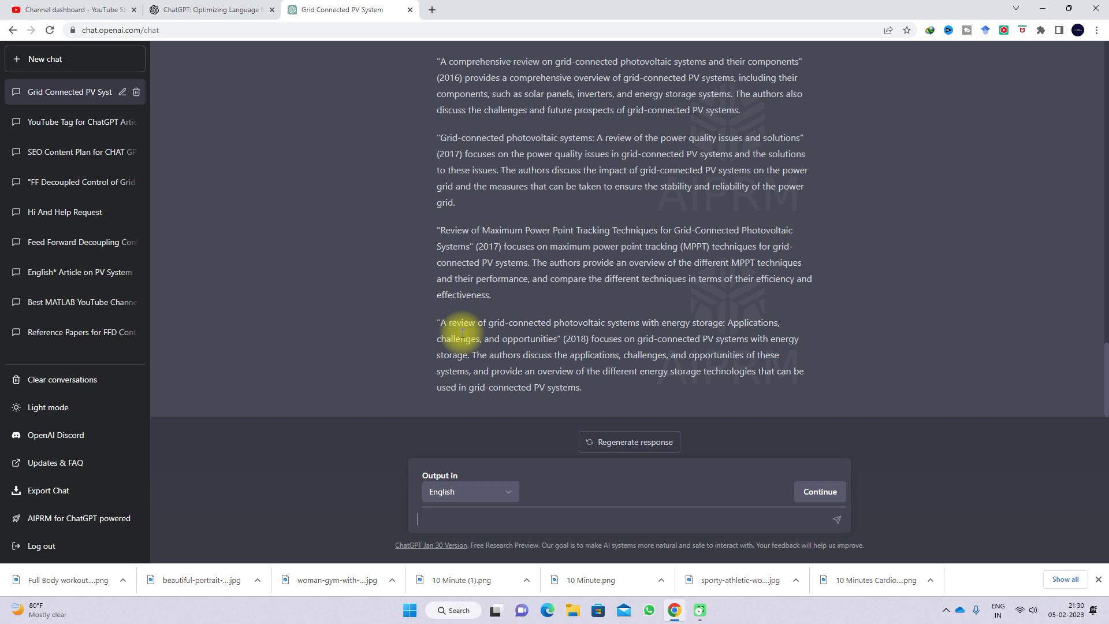
Switch to File Explorer and open the "chat gpt" PDF from the Downloads folder
{"action": "left_click", "coordinate": [572, 611]}
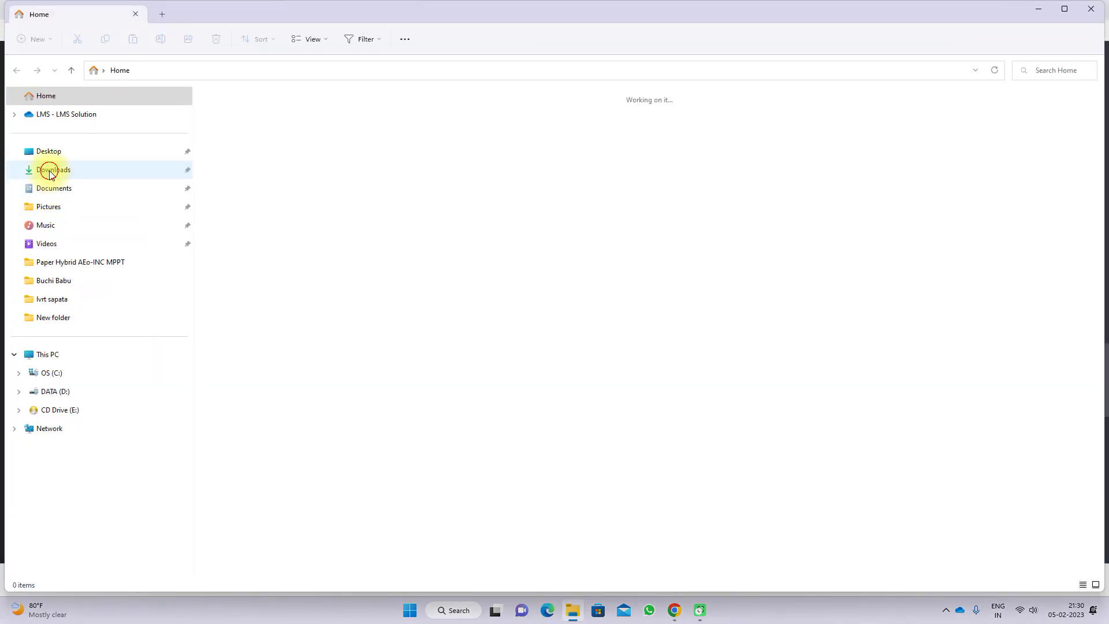
{"action": "left_click", "coordinate": [49, 170]}
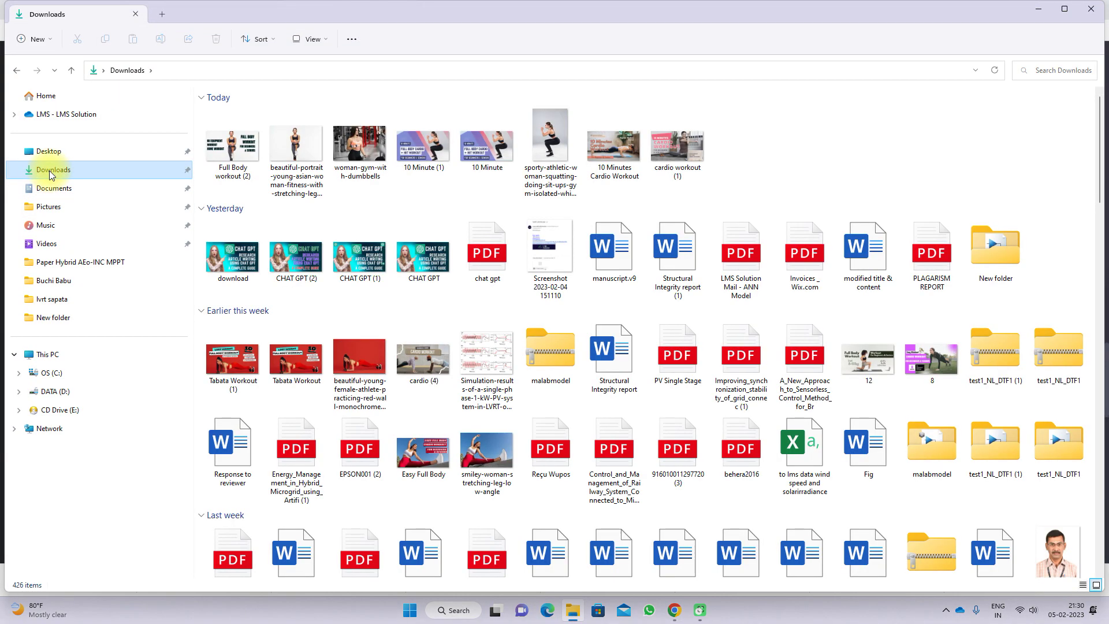
{"action": "left_click", "coordinate": [475, 248]}
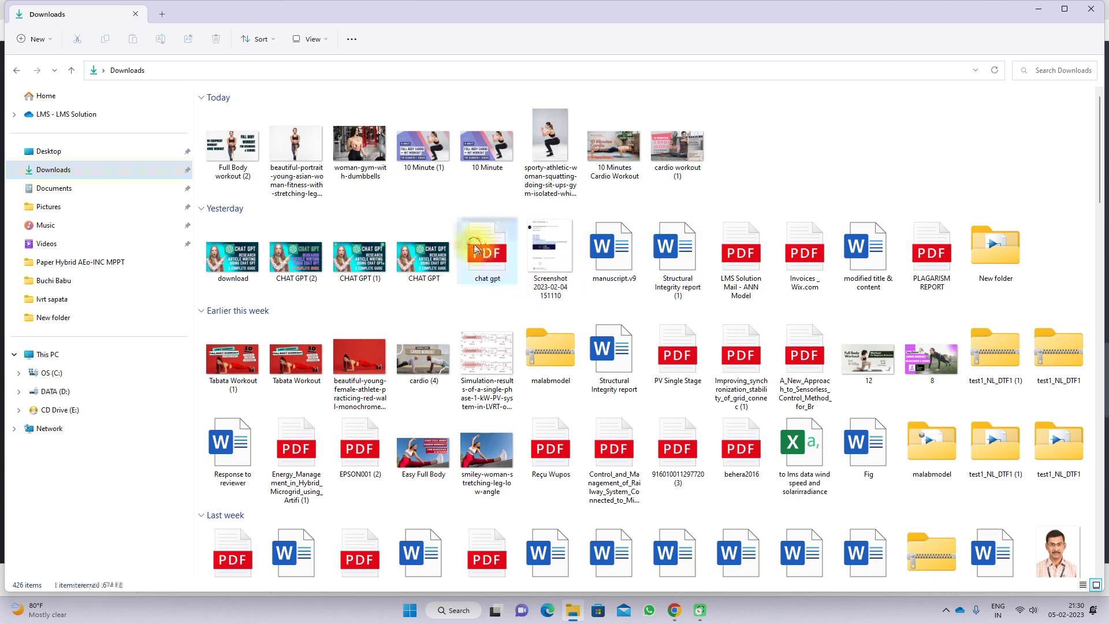
{"action": "double_click", "coordinate": [475, 248]}
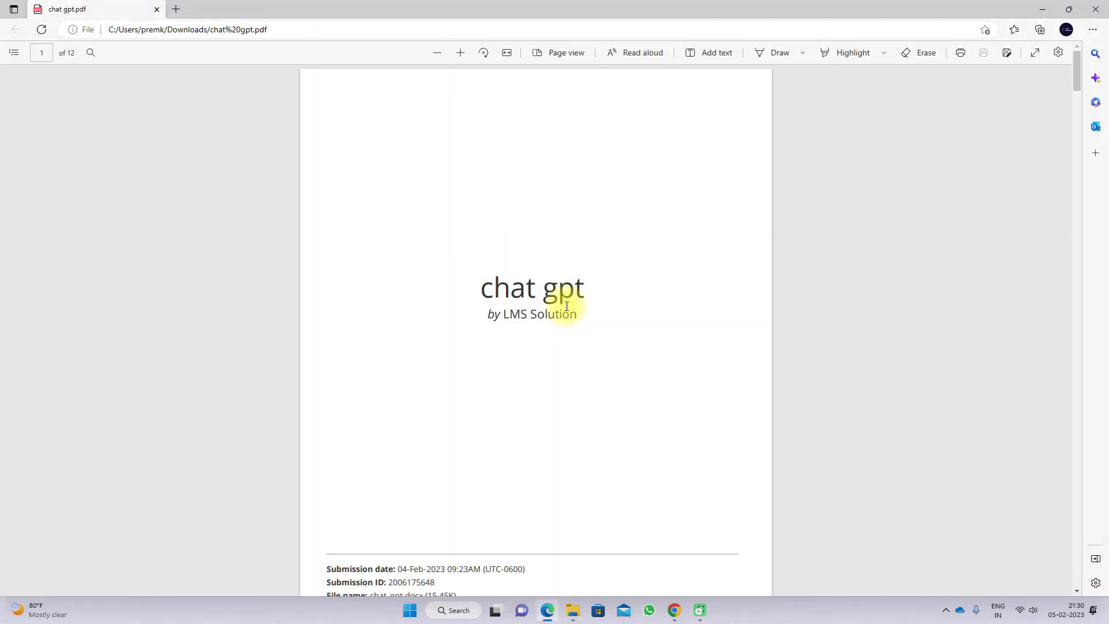
Find the originality report page in the PDF and highlight the similarity index percentage
{"action": "scroll", "coordinate": [567, 306], "scroll_direction": "down", "scroll_amount": 20}
{"action": "scroll", "coordinate": [567, 306], "scroll_direction": "down", "scroll_amount": 12}
{"action": "scroll", "coordinate": [567, 308], "scroll_direction": "down", "scroll_amount": 20}
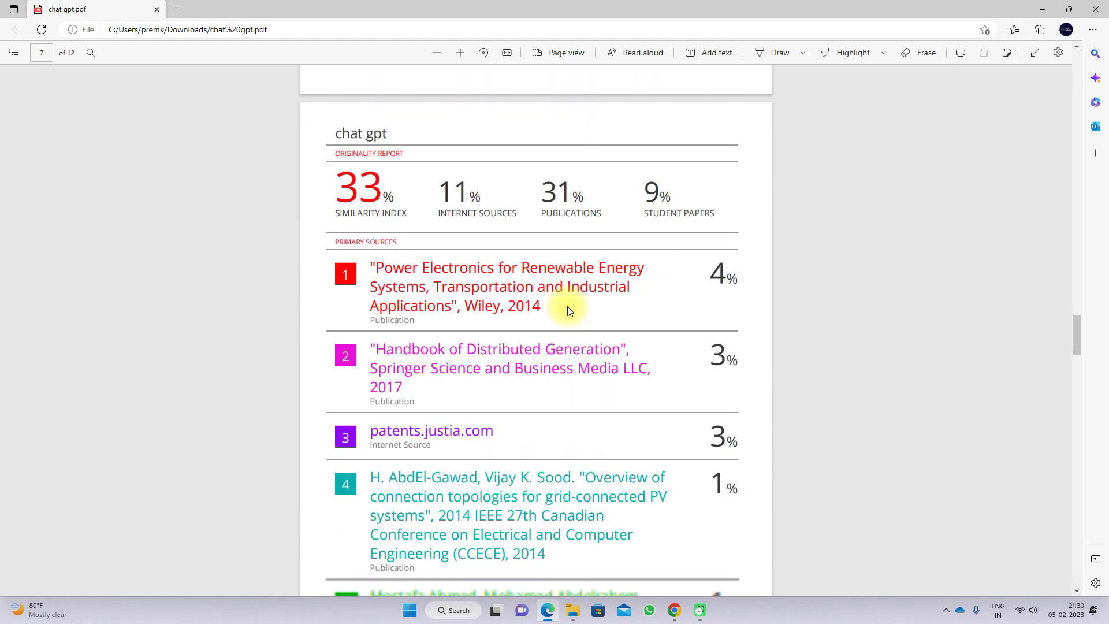
{"action": "scroll", "coordinate": [568, 307], "scroll_direction": "up", "scroll_amount": 3}
{"action": "left_click_drag", "start_coordinate": [343, 289], "coordinate": [383, 312]}
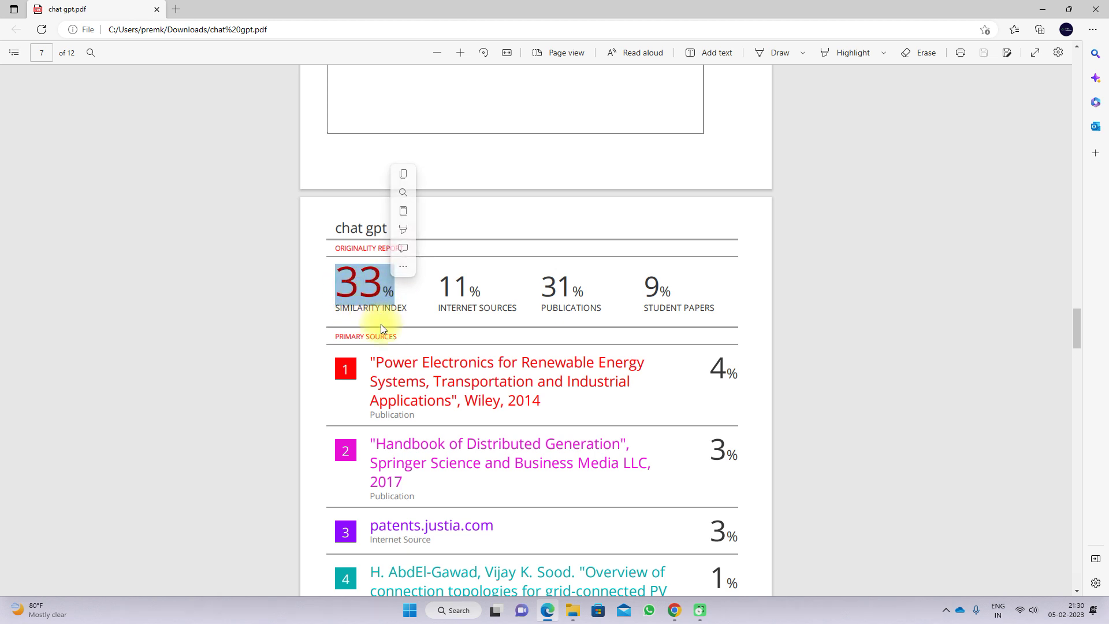
Examine the colour-marked matches in the report's text back to page 3, including the paper summaries, and minimize the PDF window
{"action": "scroll", "coordinate": [398, 333], "scroll_direction": "up", "scroll_amount": 20}
{"action": "scroll", "coordinate": [400, 336], "scroll_direction": "up", "scroll_amount": 6}
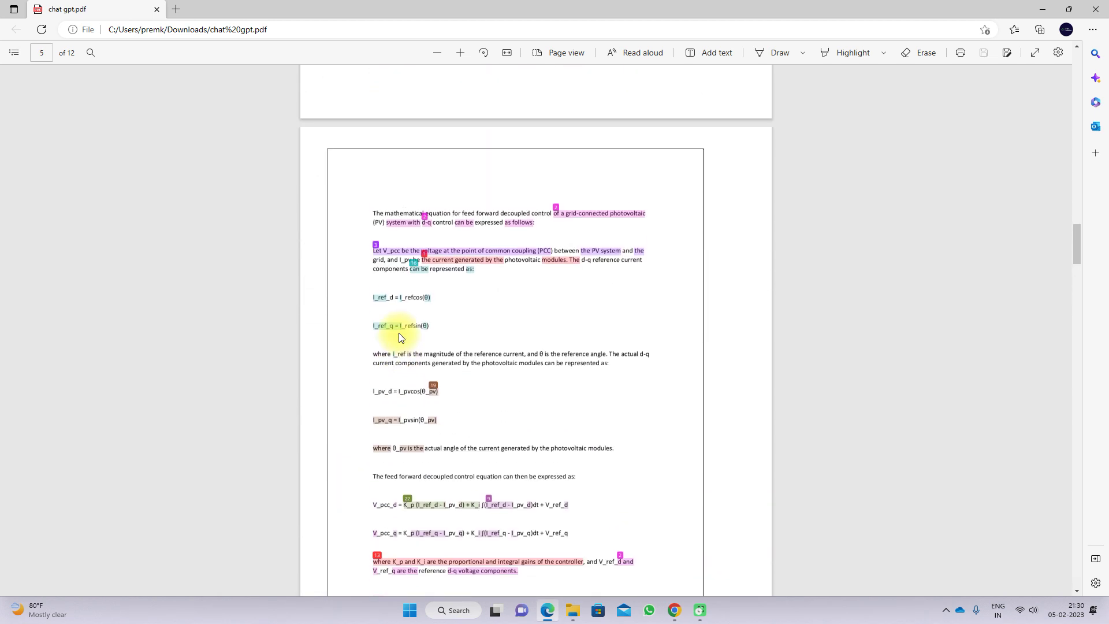
{"action": "scroll", "coordinate": [490, 338], "scroll_direction": "up", "scroll_amount": 18}
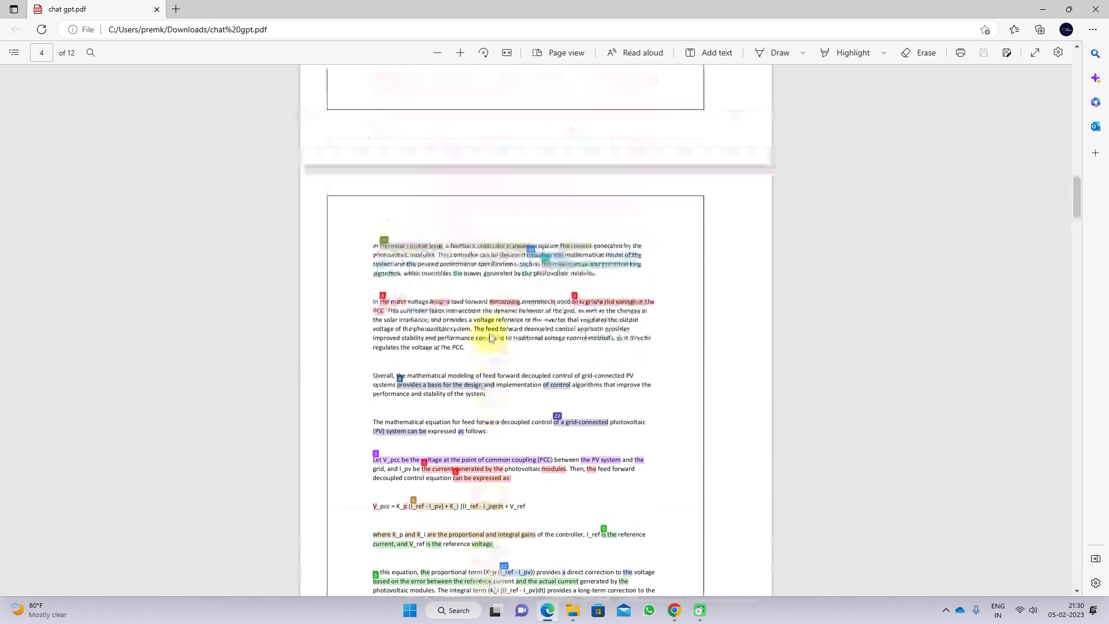
{"action": "scroll", "coordinate": [511, 286], "scroll_direction": "up", "scroll_amount": 15}
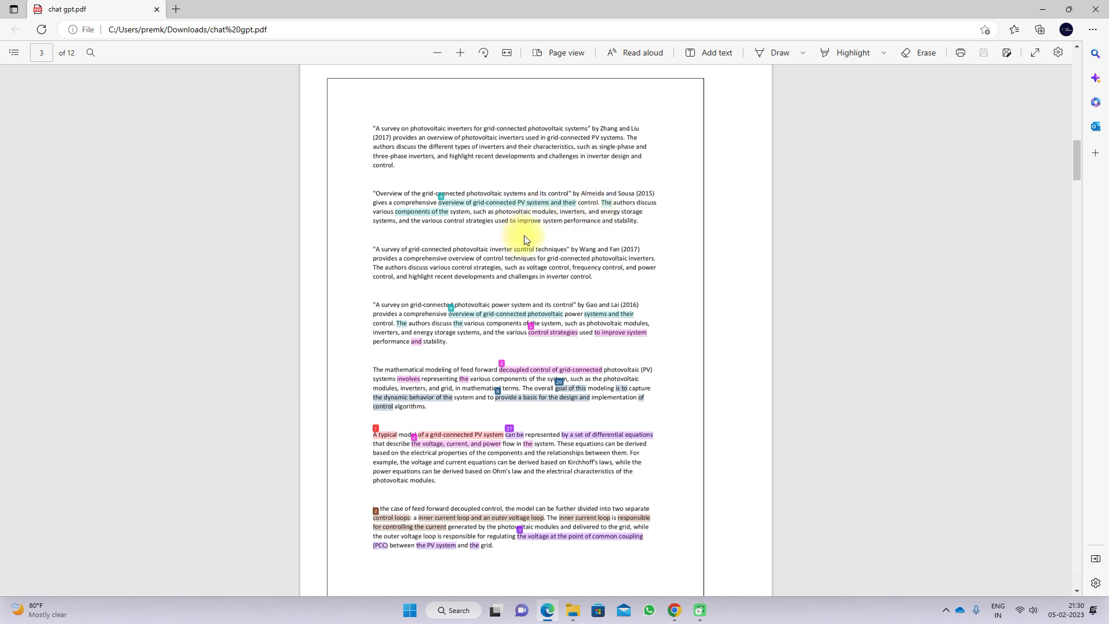
{"action": "left_click", "coordinate": [1042, 9]}
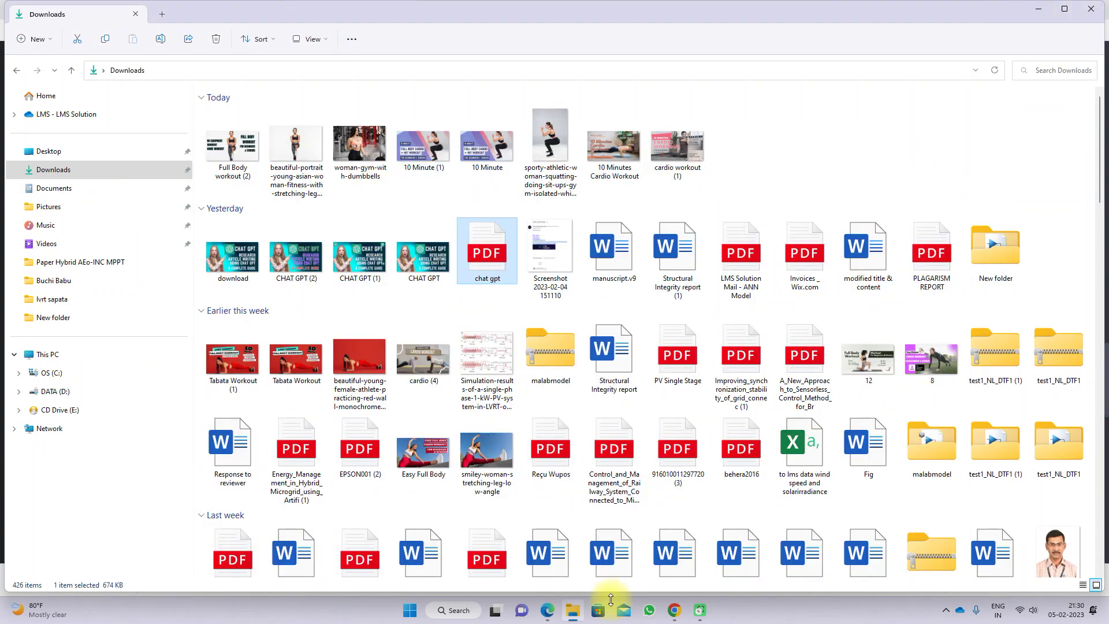
Return to ChatGPT in Chrome, review the generated paper summaries and select the first four summary paragraphs
{"action": "left_click", "coordinate": [675, 611]}
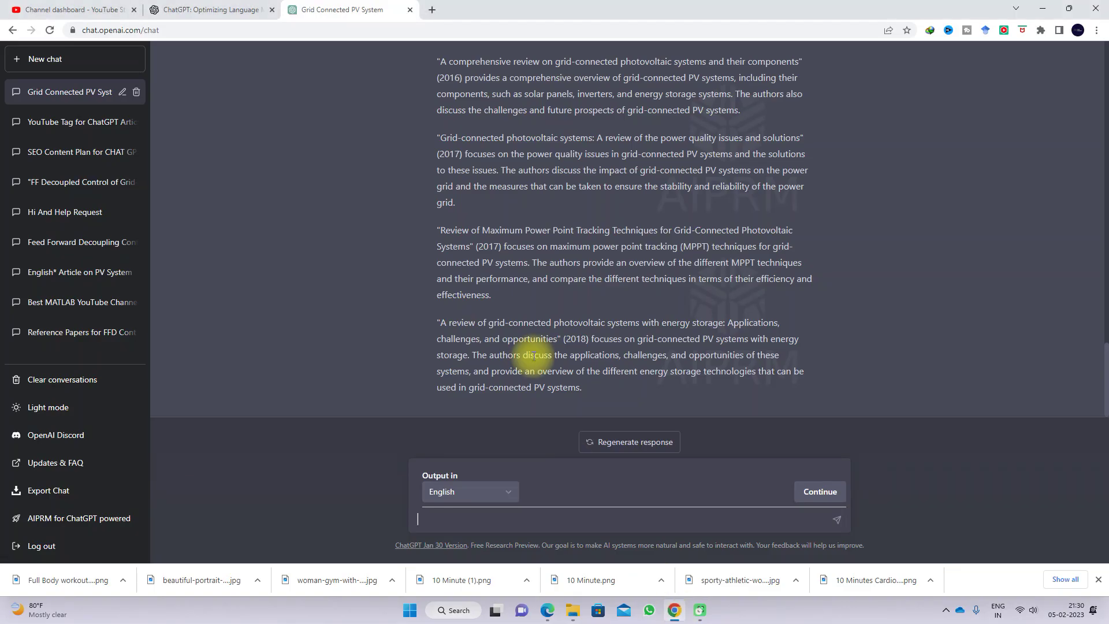
{"action": "scroll", "coordinate": [532, 356], "scroll_direction": "up", "scroll_amount": 4}
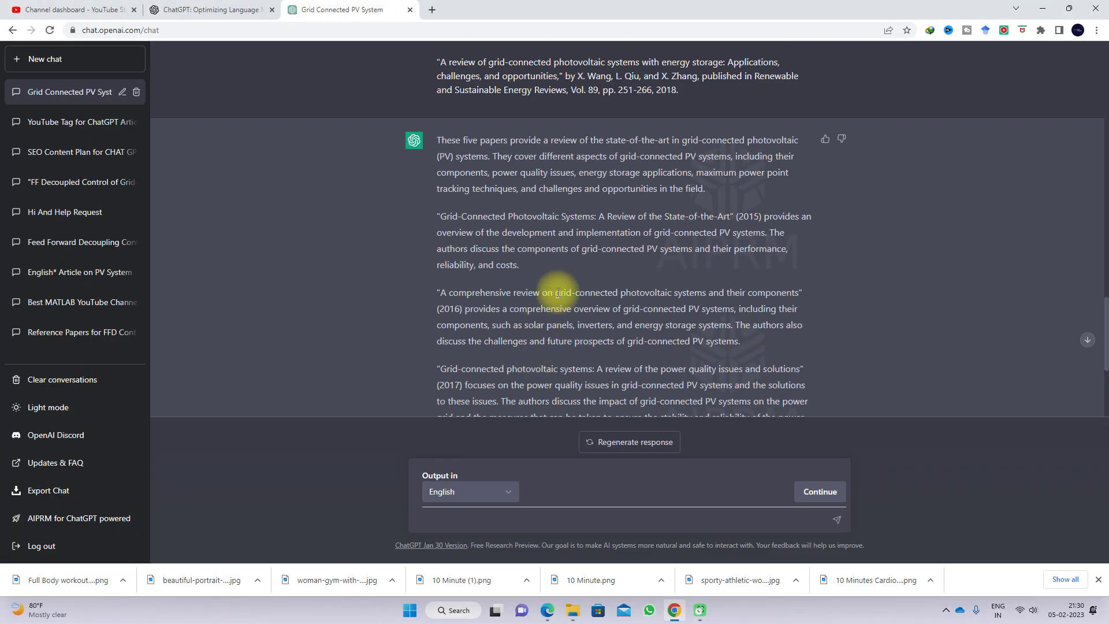
{"action": "scroll", "coordinate": [557, 292], "scroll_direction": "down", "scroll_amount": 4}
{"action": "scroll", "coordinate": [557, 292], "scroll_direction": "up", "scroll_amount": 3}
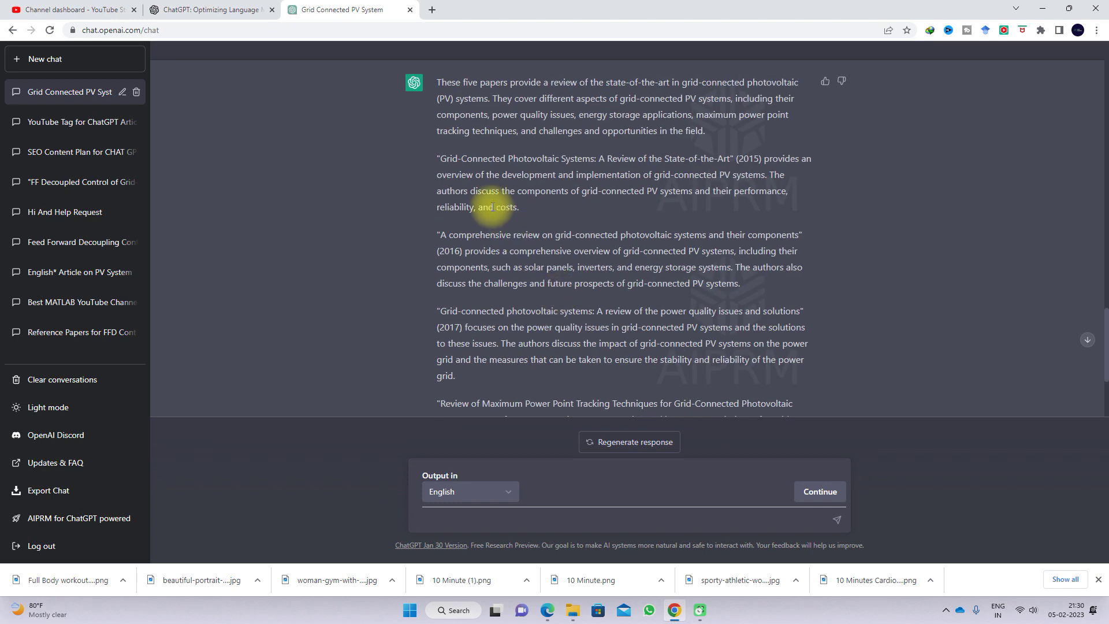
{"action": "scroll", "coordinate": [462, 185], "scroll_direction": "up", "scroll_amount": 1}
{"action": "scroll", "coordinate": [441, 170], "scroll_direction": "down", "scroll_amount": 2}
{"action": "left_click_drag", "start_coordinate": [438, 100], "coordinate": [506, 314]}
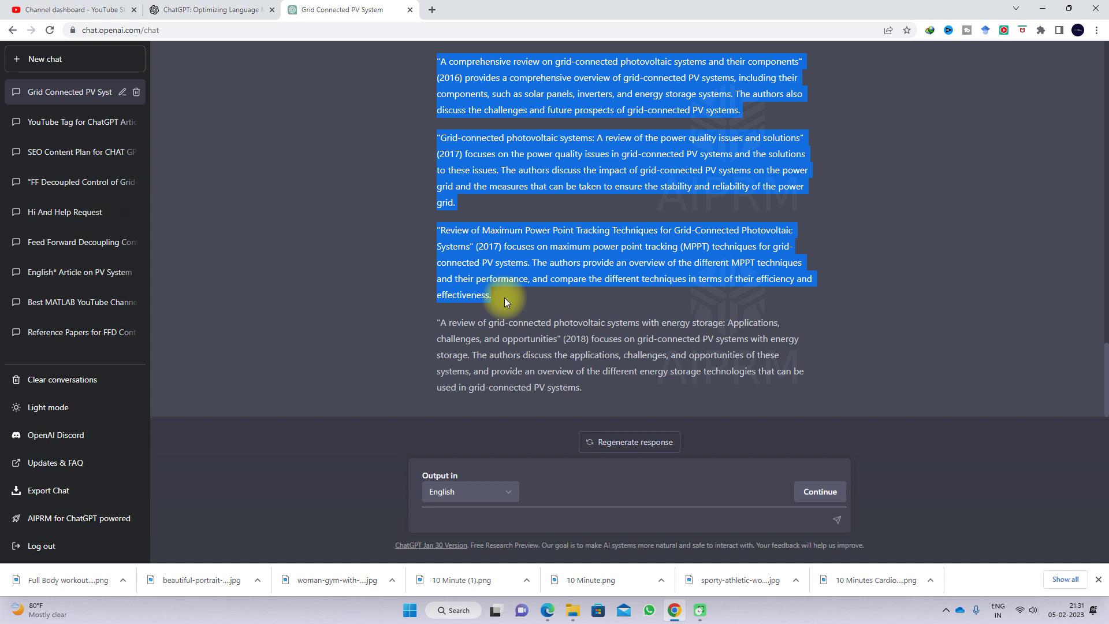
{"action": "scroll", "coordinate": [537, 327], "scroll_direction": "up", "scroll_amount": 3}
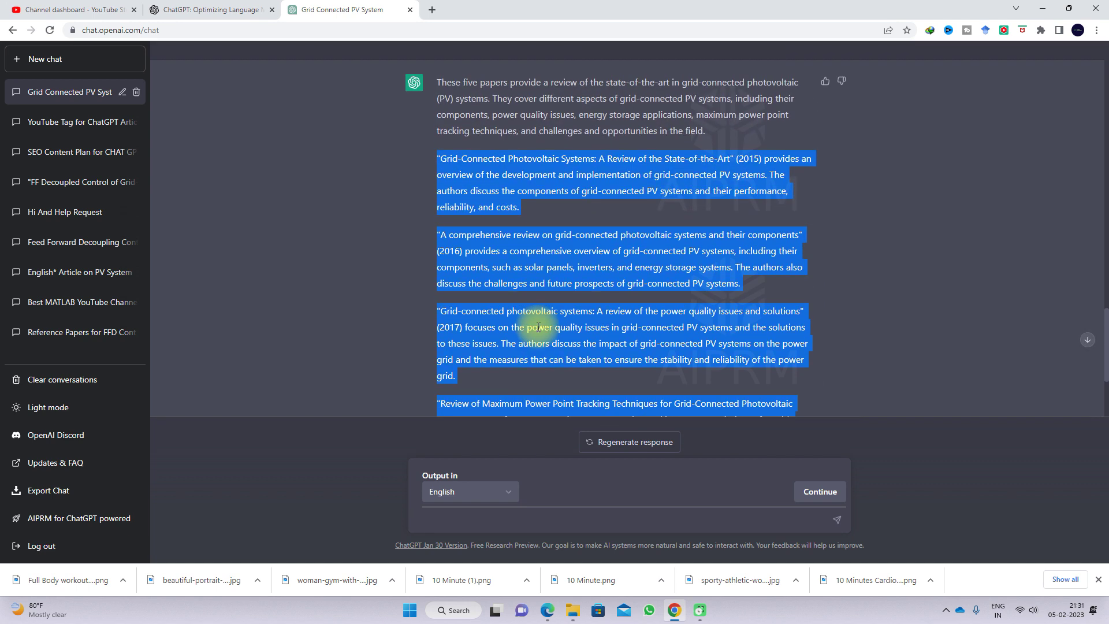